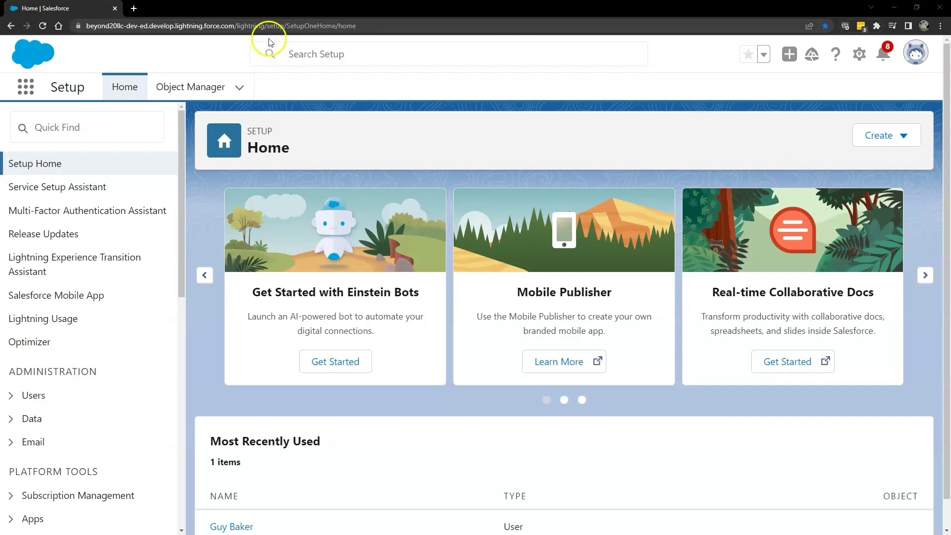
Step: In a new browser tab, go to developer.salesforce.com, the Salesforce Developers portal home page
{"action": "left_click", "coordinate": [133, 8]}
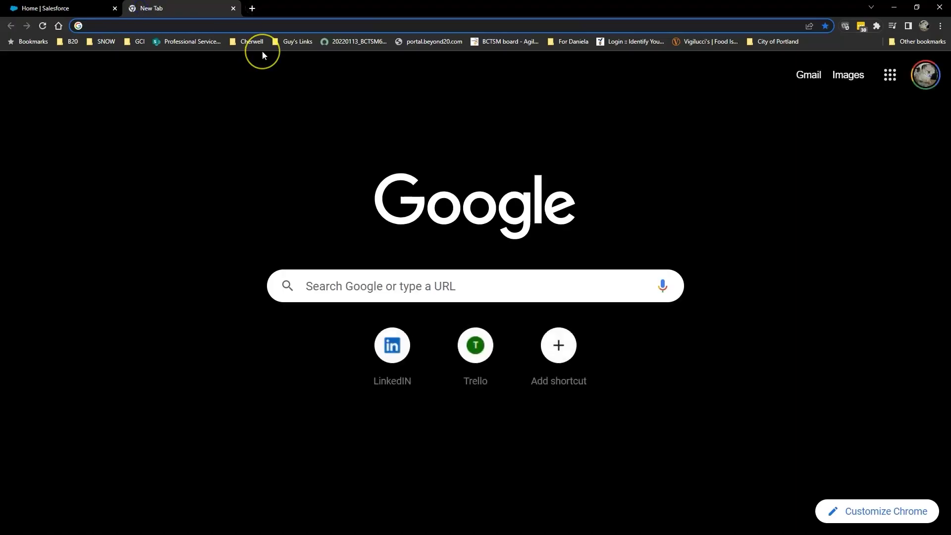
{"action": "type", "text": "dev"}
{"action": "key", "text": "Return"}
{"action": "left_click", "coordinate": [778, 53]}
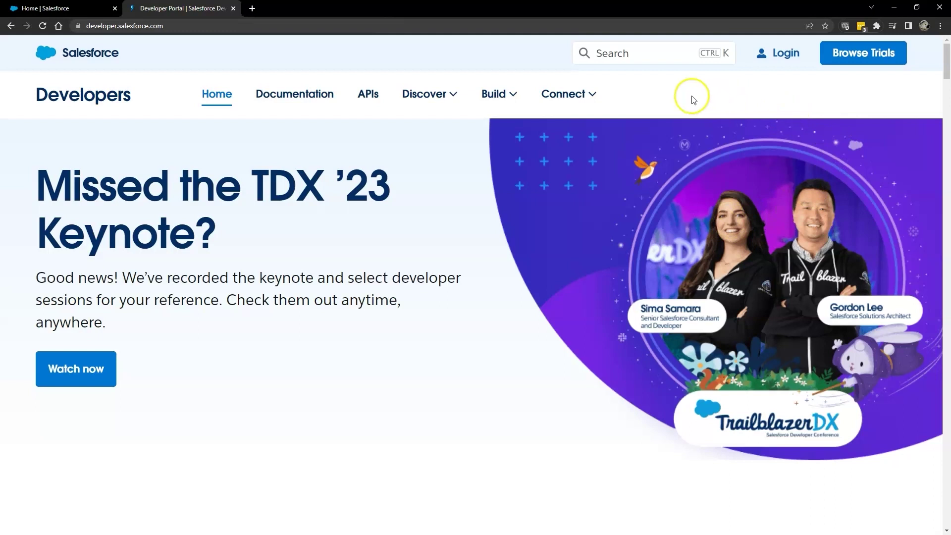
{"action": "mouse_move", "coordinate": [495, 94]}
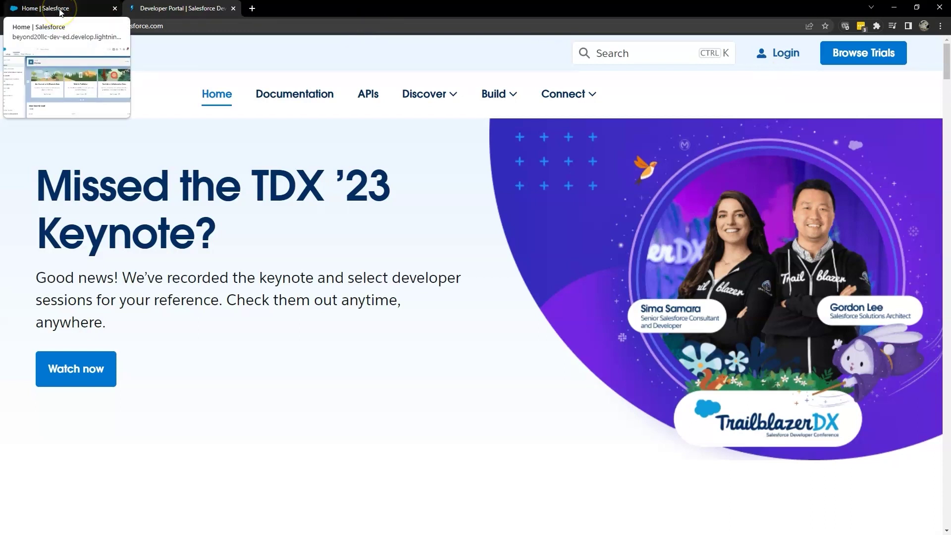
Step: From Salesforce Setup, go to Apps > App Manager and start a New Connected App
{"action": "left_click", "coordinate": [60, 12]}
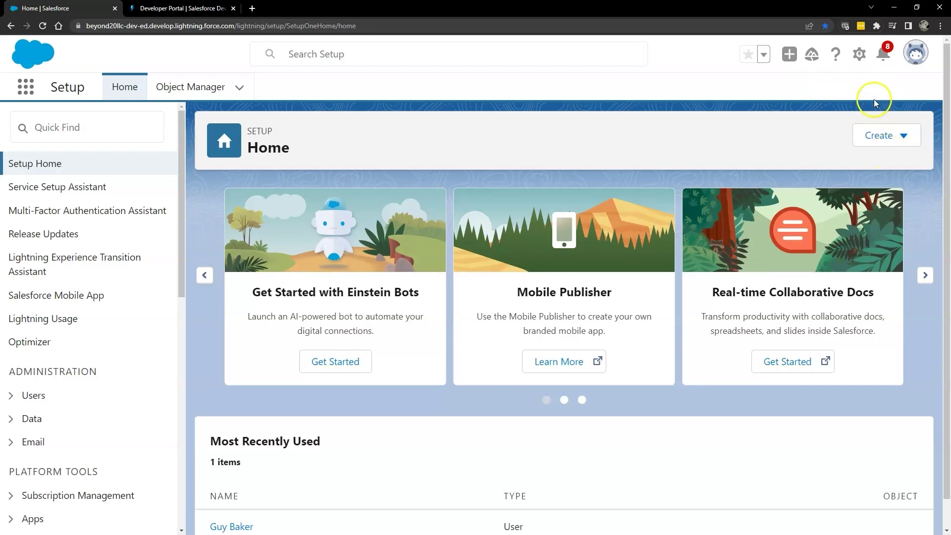
{"action": "left_click", "coordinate": [859, 54]}
{"action": "left_click", "coordinate": [794, 93]}
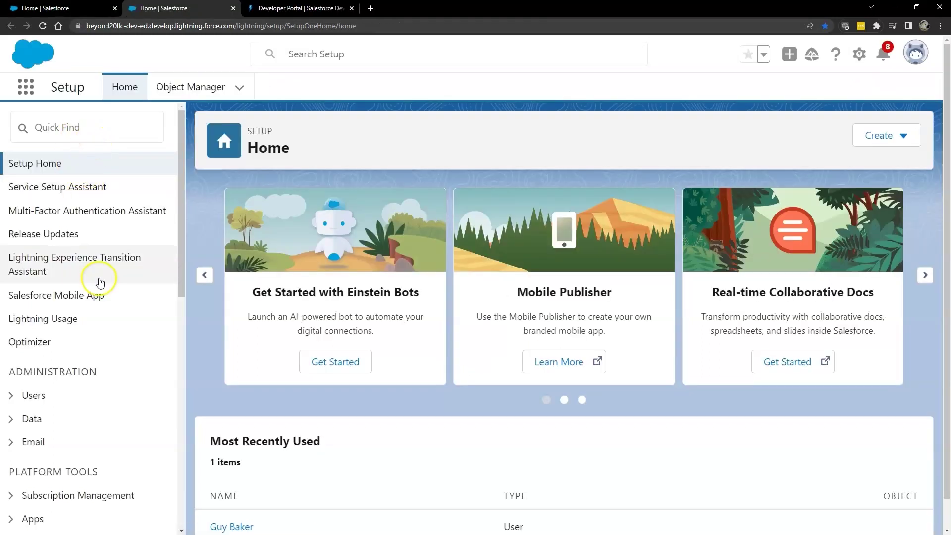
{"action": "scroll", "coordinate": [96, 298], "scroll_direction": "down", "scroll_amount": 3}
{"action": "left_click", "coordinate": [53, 372]}
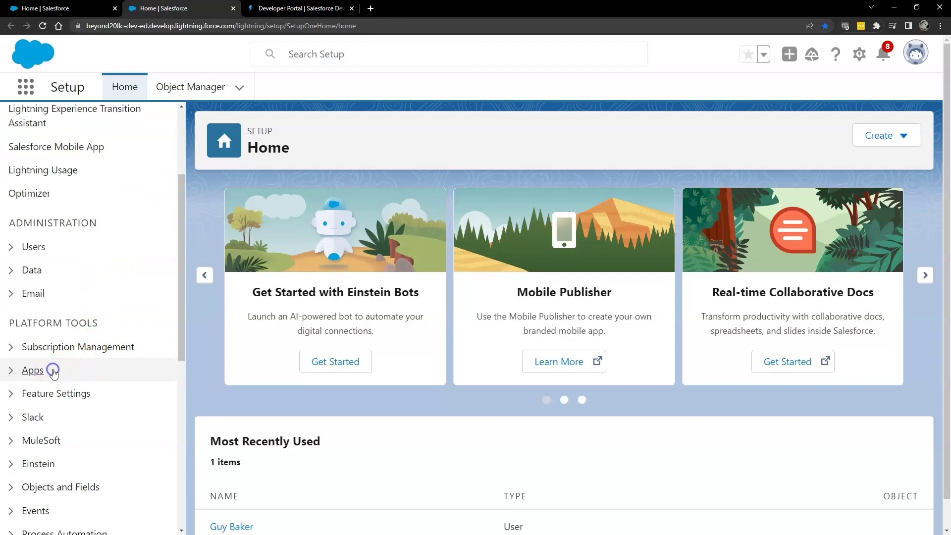
{"action": "left_click", "coordinate": [74, 393]}
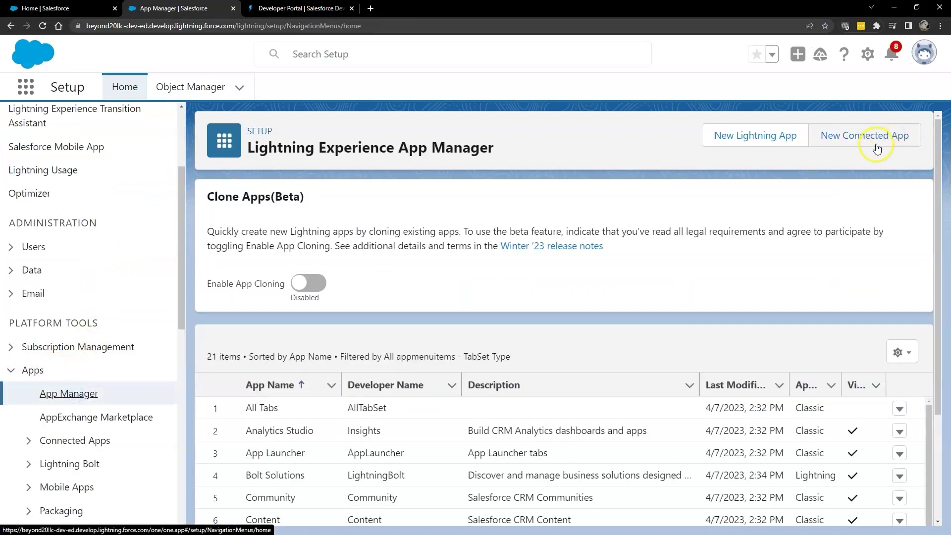
{"action": "left_click", "coordinate": [869, 144]}
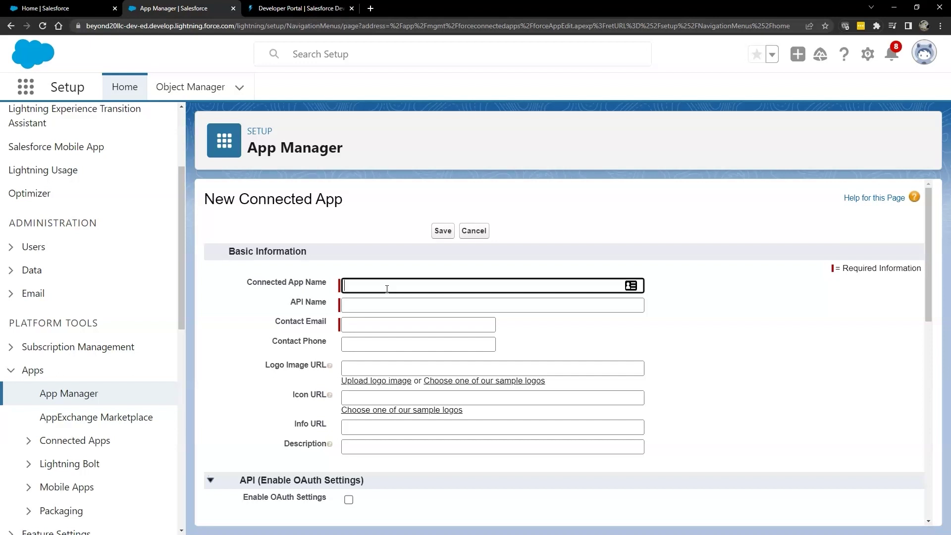
Step: Name the connected app ServiceNowBeyond20Demo, auto-fill the matching API name, and enter the contact email address
{"action": "type", "text": "ServiceNowBeyond20Demo"}
{"action": "left_click", "coordinate": [396, 303]}
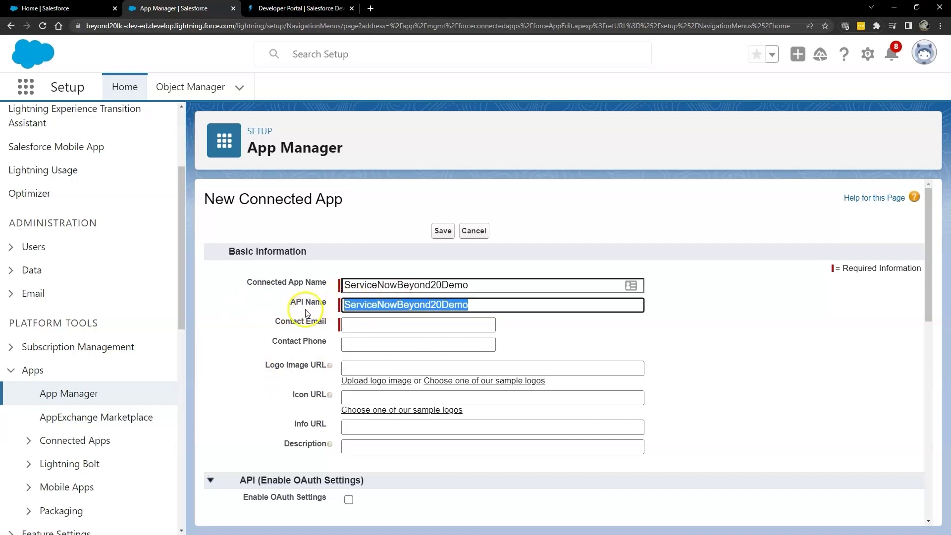
{"action": "left_click", "coordinate": [451, 325]}
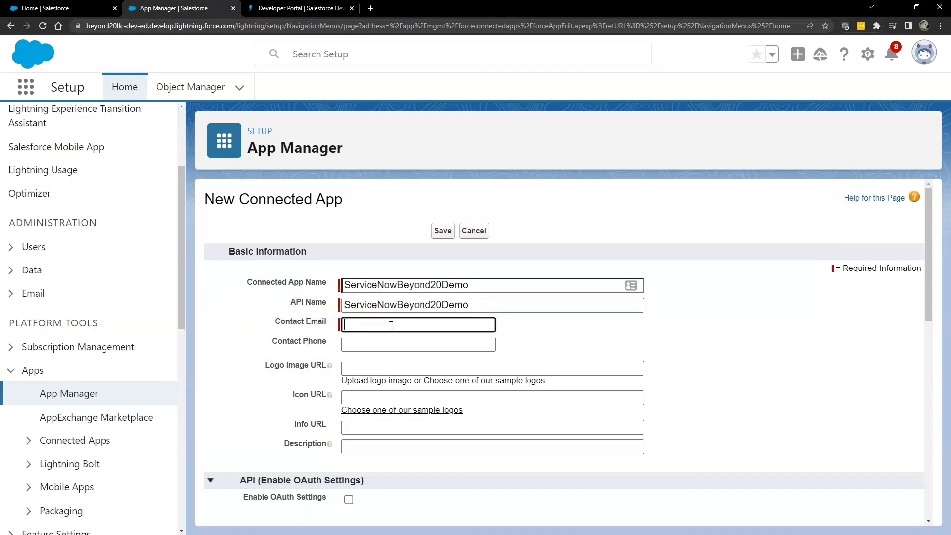
{"action": "key", "text": "Tab"}
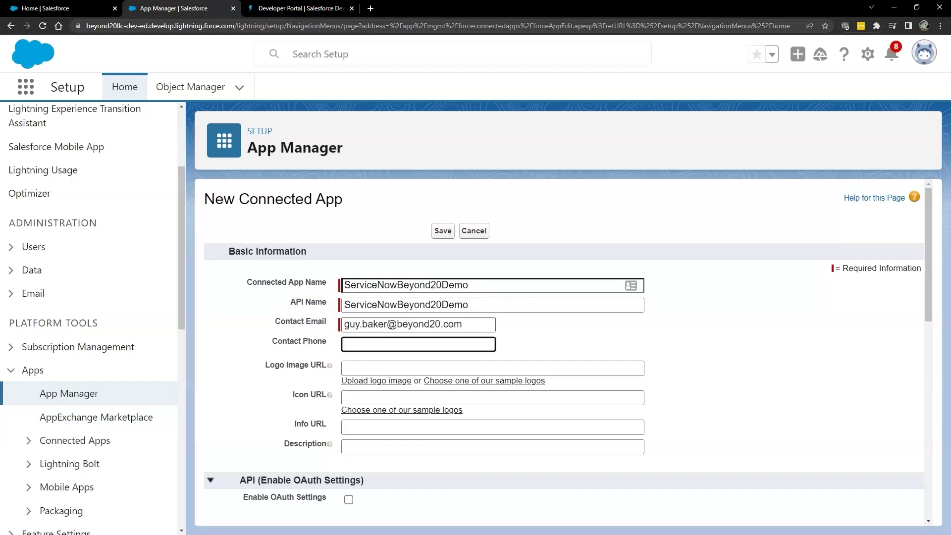
{"action": "scroll", "coordinate": [25, 346], "scroll_direction": "down", "scroll_amount": 1}
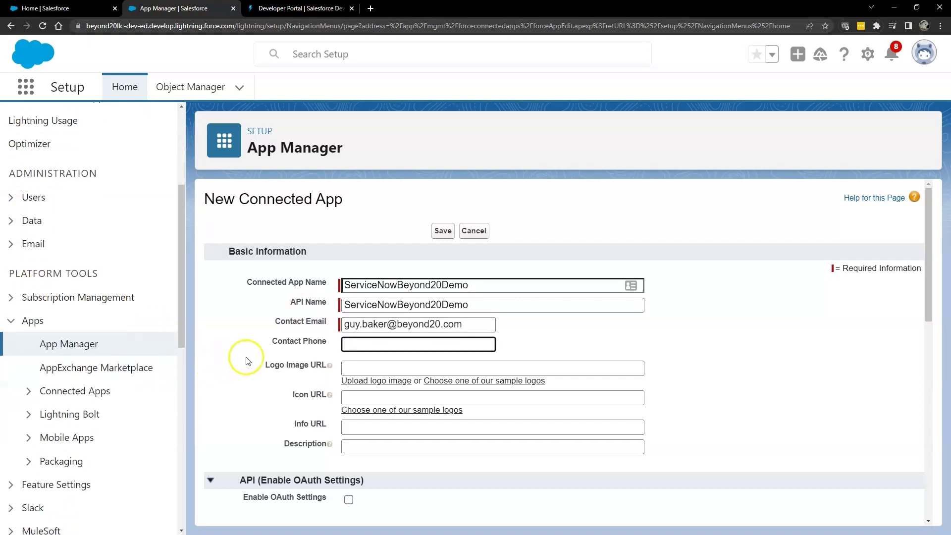
{"action": "scroll", "coordinate": [242, 366], "scroll_direction": "down", "scroll_amount": 1}
{"action": "scroll", "coordinate": [263, 368], "scroll_direction": "down", "scroll_amount": 1}
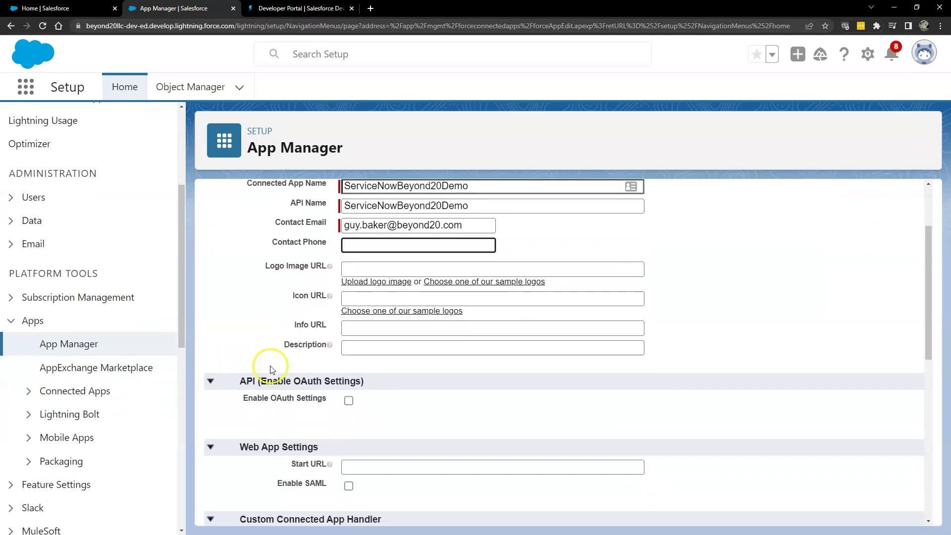
{"action": "scroll", "coordinate": [295, 277], "scroll_direction": "up", "scroll_amount": 1}
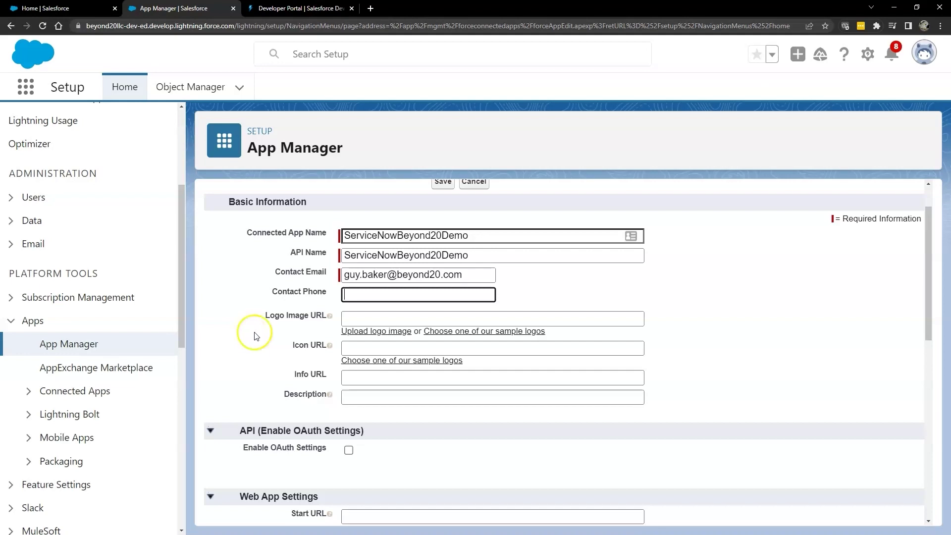
Step: In the sample logos gallery, find the ServiceNow tile and copy its logo.png URL
{"action": "left_click", "coordinate": [462, 331]}
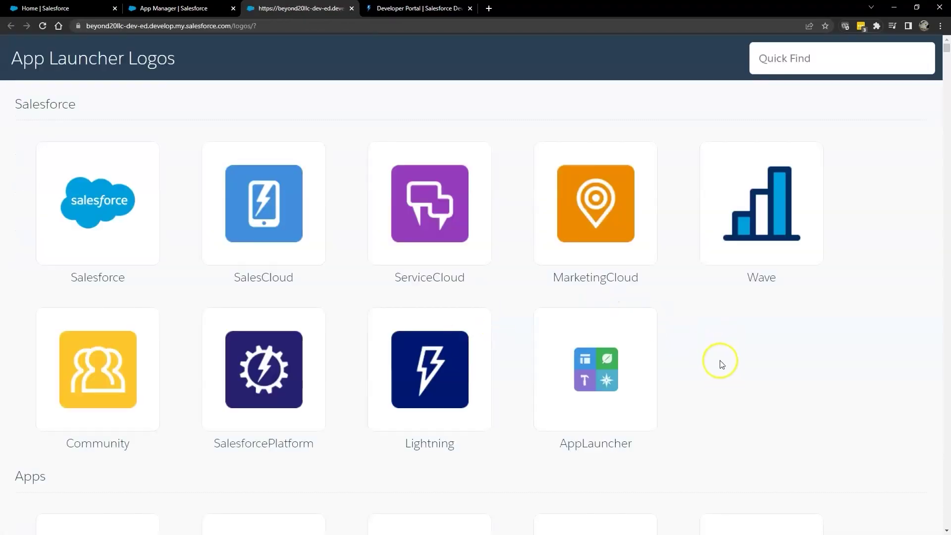
{"action": "scroll", "coordinate": [722, 364], "scroll_direction": "down", "scroll_amount": 10}
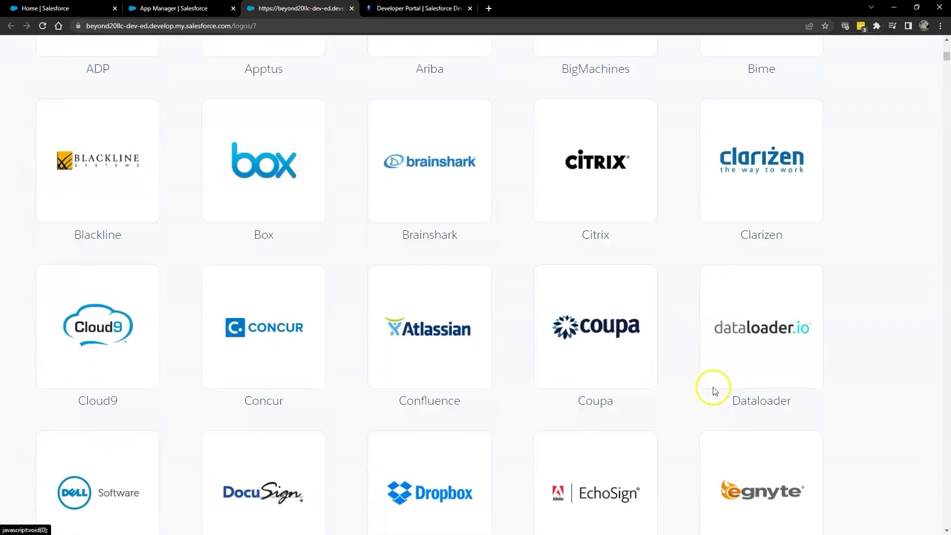
{"action": "scroll", "coordinate": [714, 391], "scroll_direction": "down", "scroll_amount": 15}
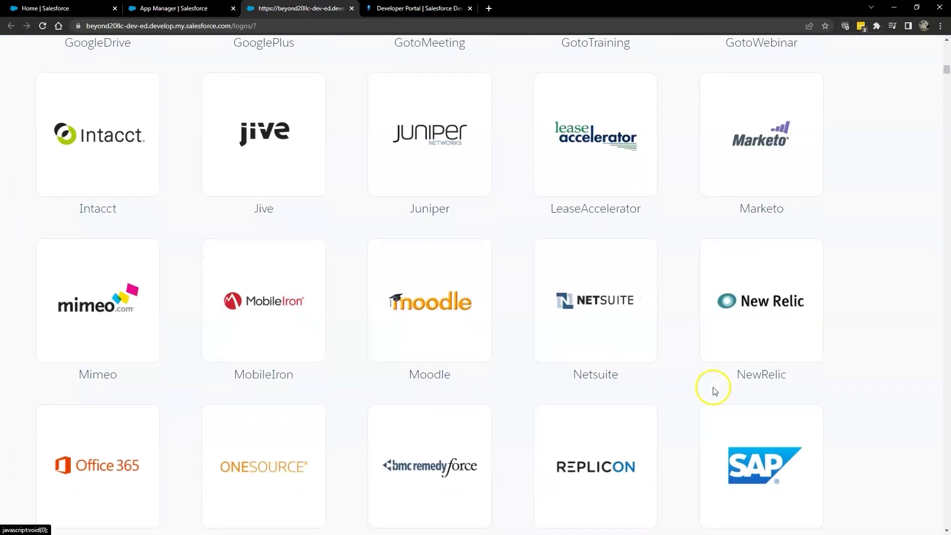
{"action": "scroll", "coordinate": [714, 391], "scroll_direction": "down", "scroll_amount": 5}
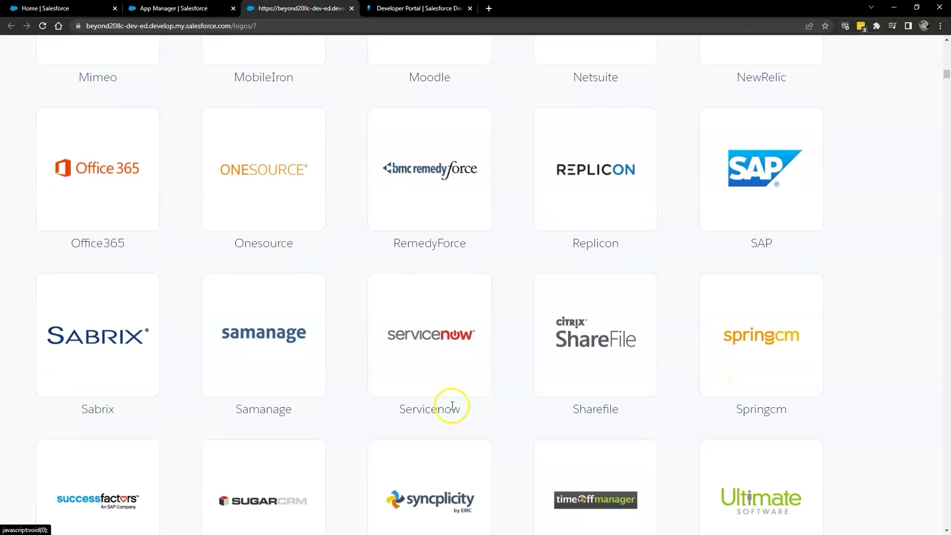
{"action": "left_click", "coordinate": [440, 346]}
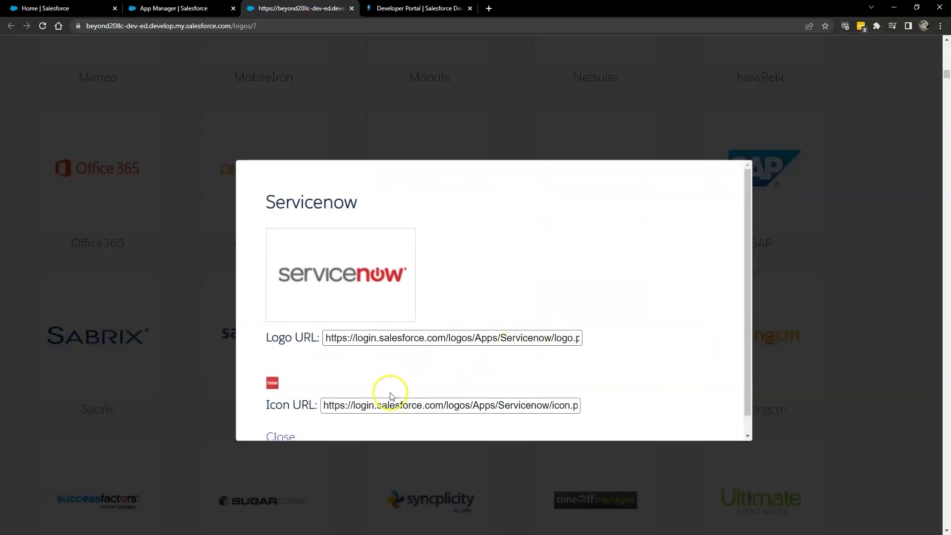
{"action": "left_click_drag", "start_coordinate": [324, 337], "coordinate": [601, 325]}
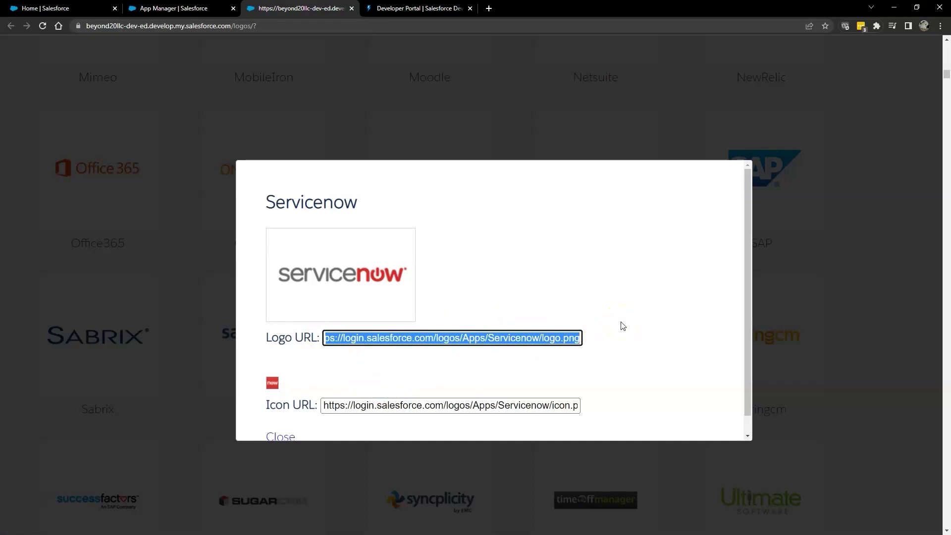
{"action": "left_click", "coordinate": [869, 200]}
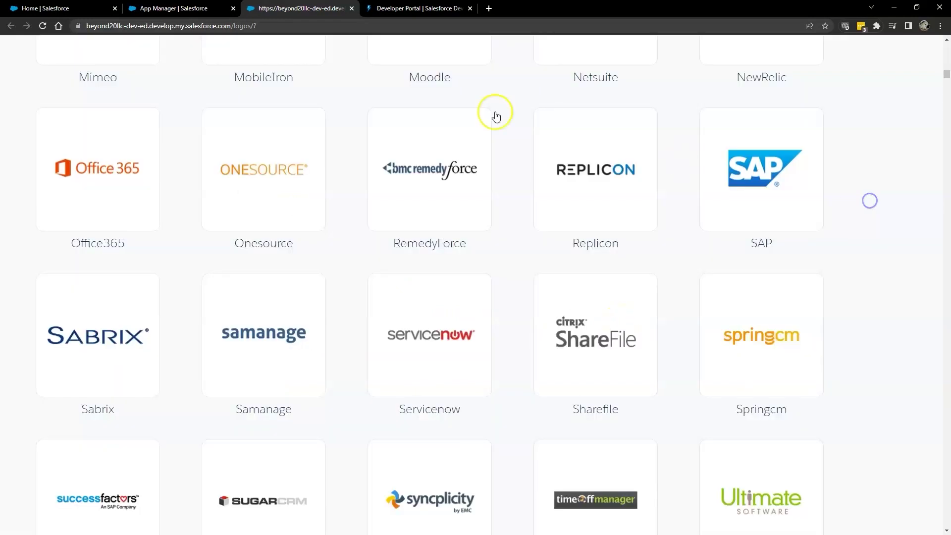
Step: Paste the logo URL into Logo Image URL and copy the ServiceNow icon.png URL for Icon URL
{"action": "left_click", "coordinate": [187, 8]}
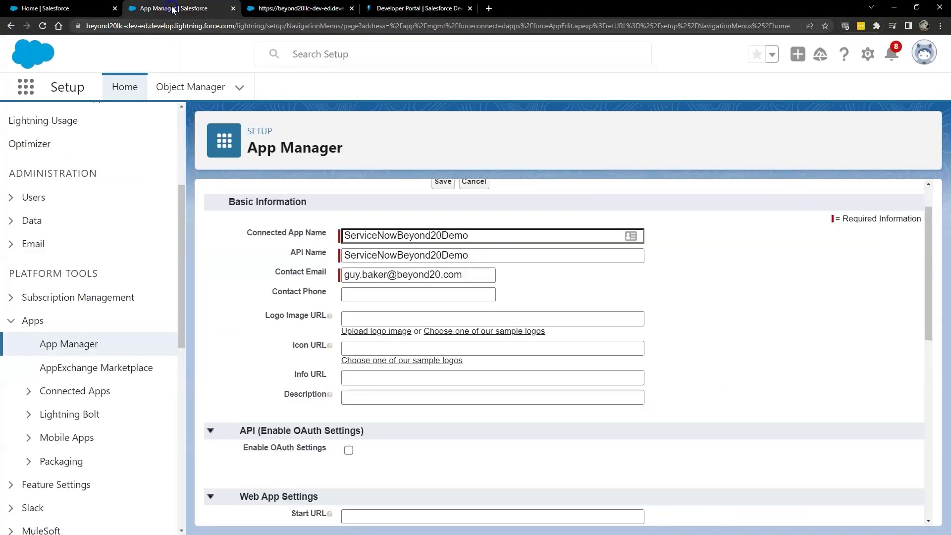
{"action": "left_click", "coordinate": [387, 347]}
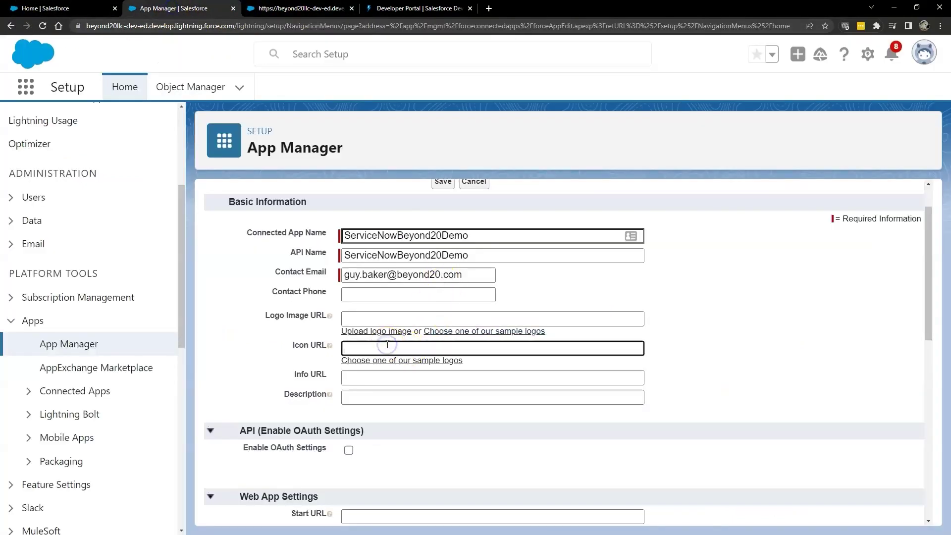
{"action": "left_click", "coordinate": [363, 318]}
{"action": "key", "text": "ctrl+Tab"}
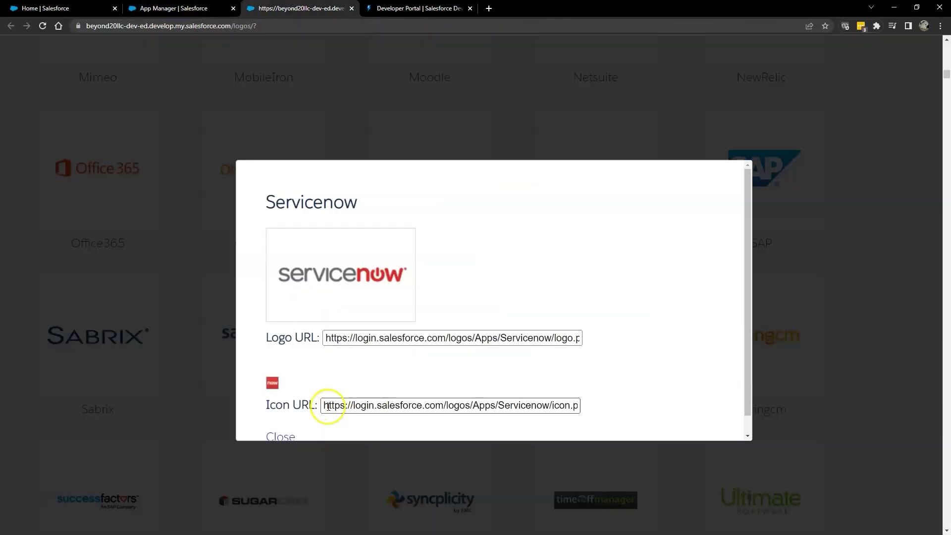
{"action": "left_click_drag", "start_coordinate": [328, 405], "coordinate": [624, 407]}
{"action": "key", "text": "ctrl+shift+Tab"}
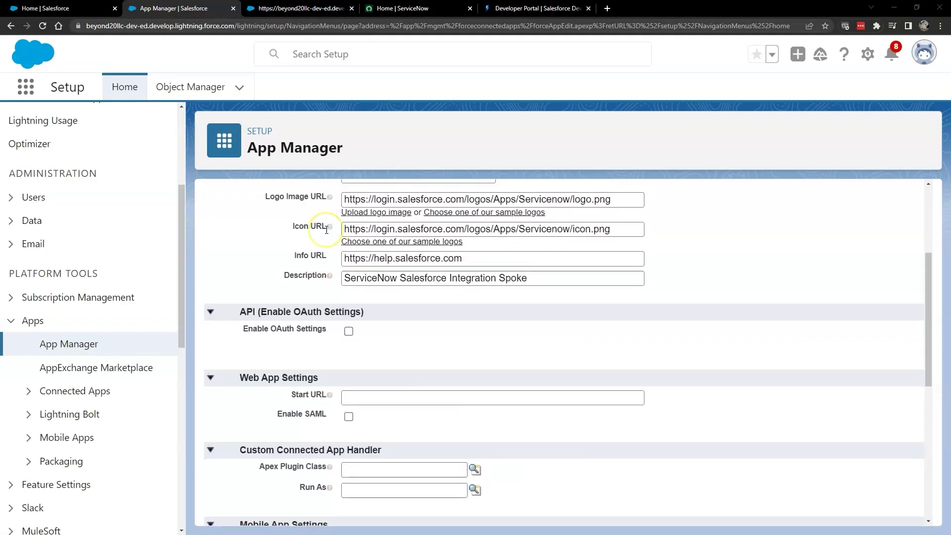
Step: Check Enable OAuth Settings in the API section so the Callback URL field appears
{"action": "scroll", "coordinate": [270, 303], "scroll_direction": "up", "scroll_amount": 3}
{"action": "scroll", "coordinate": [270, 304], "scroll_direction": "down", "scroll_amount": 1}
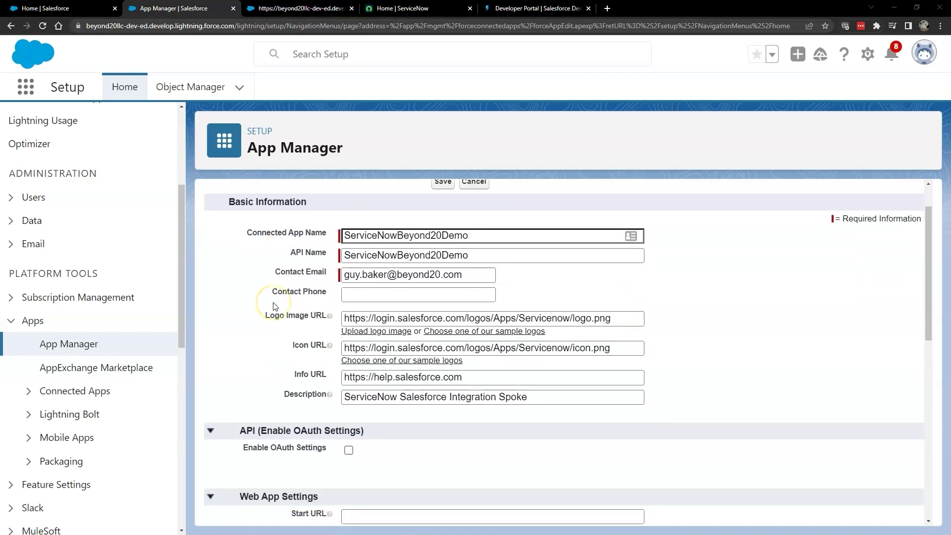
{"action": "scroll", "coordinate": [274, 305], "scroll_direction": "down", "scroll_amount": 1}
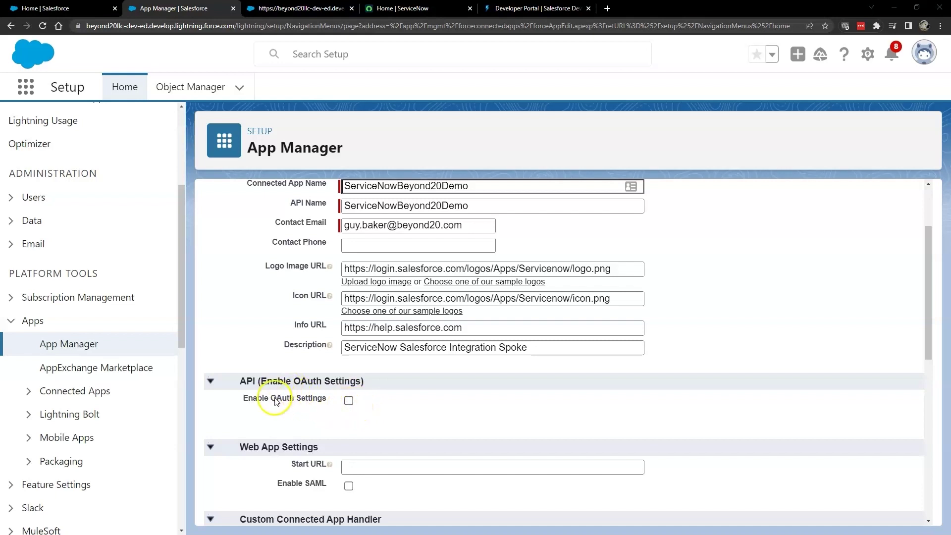
{"action": "left_click", "coordinate": [348, 401]}
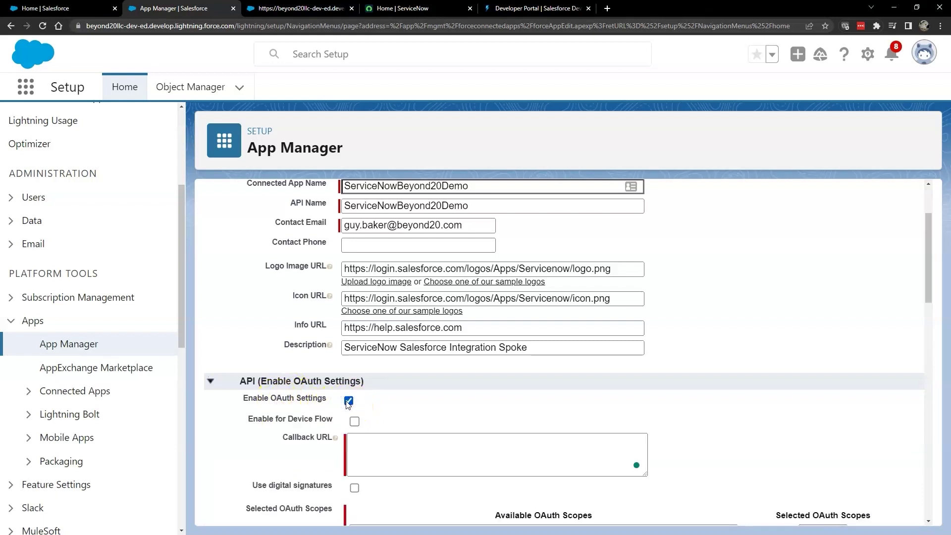
{"action": "scroll", "coordinate": [436, 416], "scroll_direction": "down", "scroll_amount": 2}
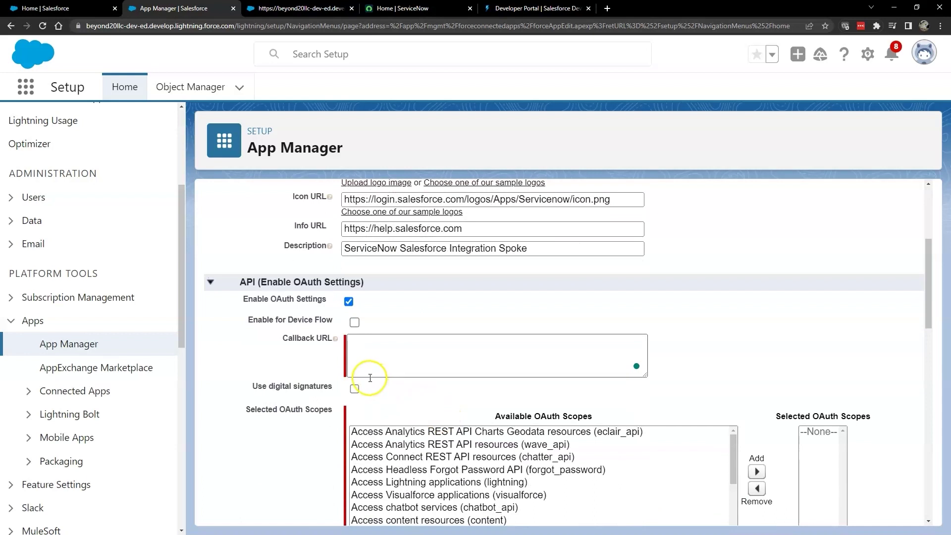
{"action": "scroll", "coordinate": [402, 469], "scroll_direction": "down", "scroll_amount": 1}
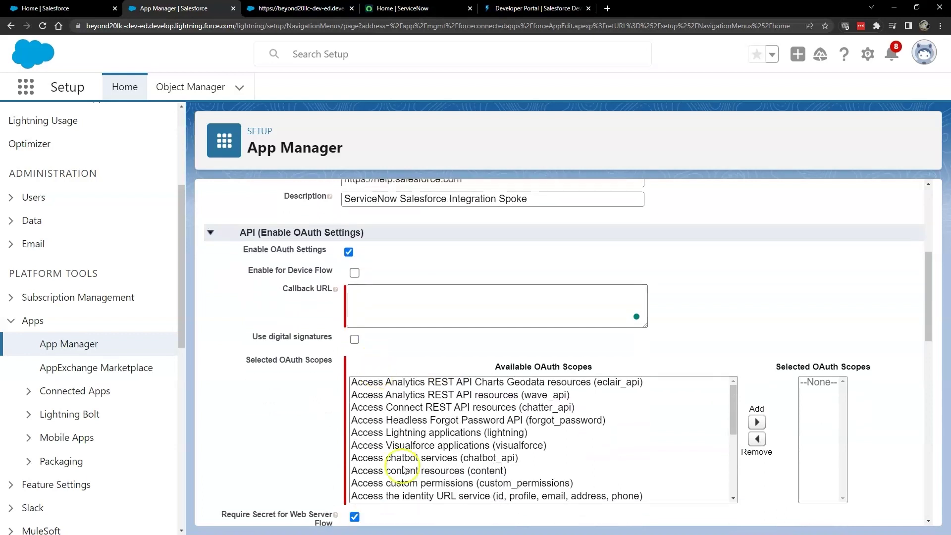
{"action": "left_click", "coordinate": [392, 306]}
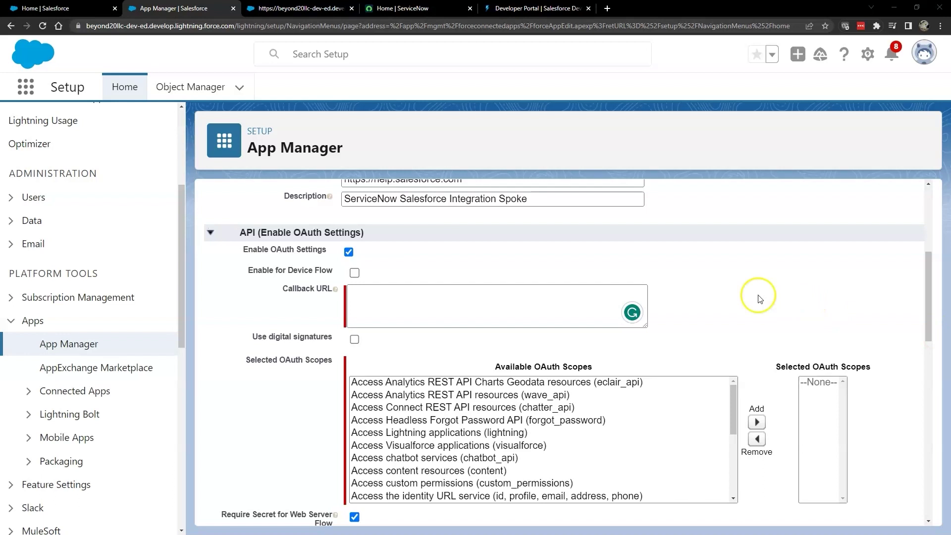
Step: Paste the oauth_redirect.do URL as Callback URL, replacing <instance-name> with beyond20demo13
{"action": "left_click", "coordinate": [543, 307]}
{"action": "type", "text": "https://<instance-name>.service-now.com/oauth_redirect.do"}
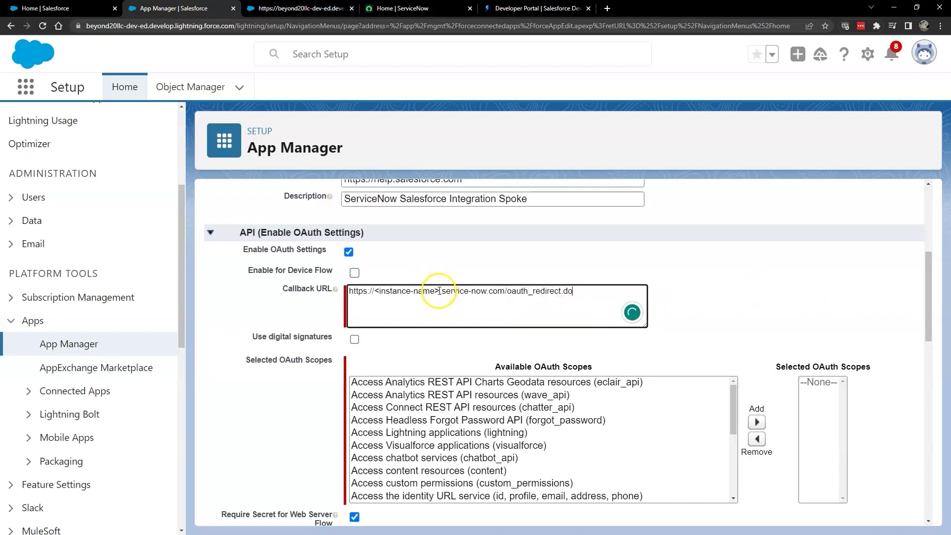
{"action": "left_click_drag", "start_coordinate": [439, 291], "coordinate": [397, 293]}
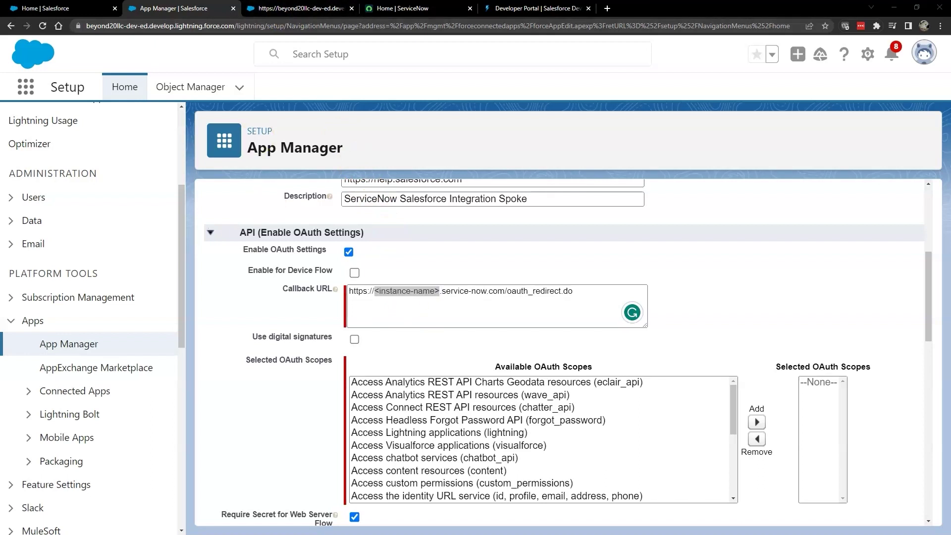
{"action": "key", "text": "alt+Tab"}
{"action": "type", "text": "beyond20demo13"}
{"action": "scroll", "coordinate": [616, 361], "scroll_direction": "down", "scroll_amount": 2}
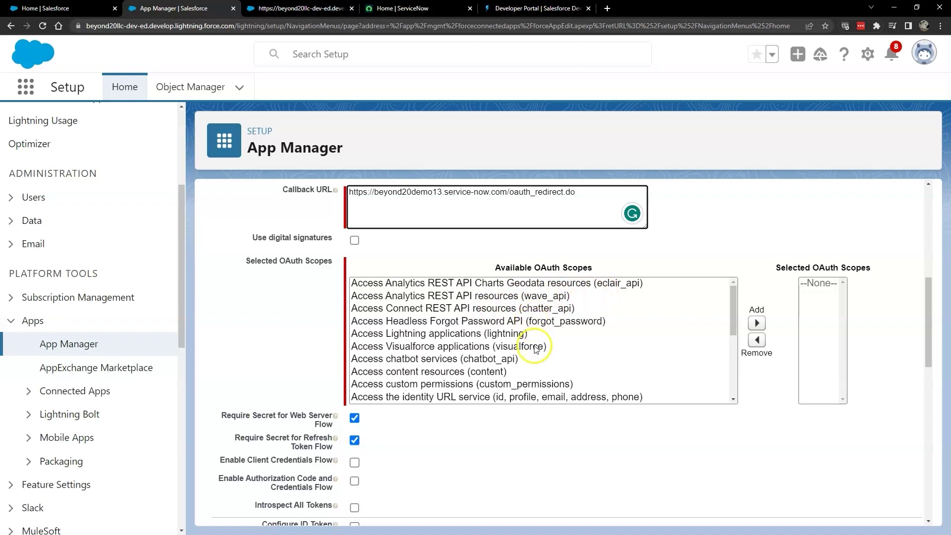
{"action": "scroll", "coordinate": [486, 366], "scroll_direction": "down", "scroll_amount": 3}
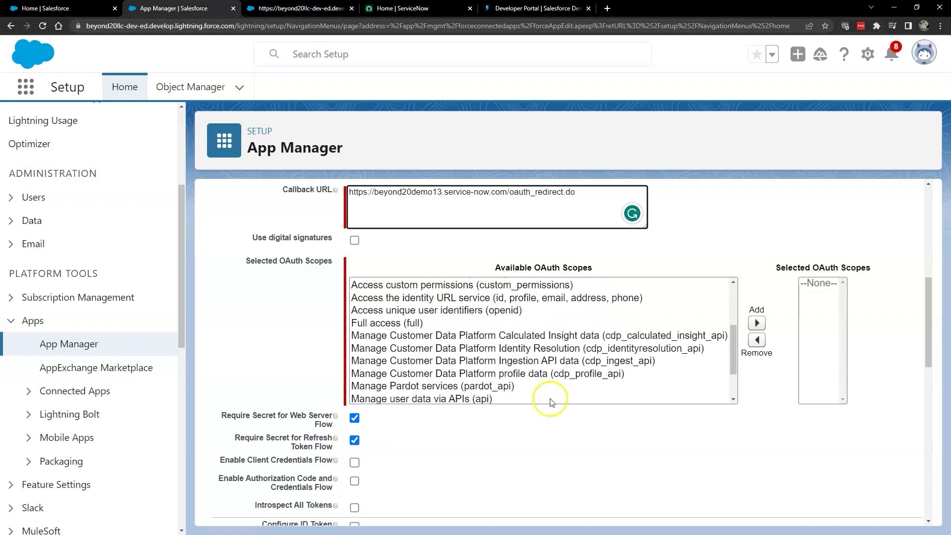
Step: Add Full access (full) to Selected OAuth Scopes and review the rest of the form down to Save
{"action": "left_click", "coordinate": [396, 323]}
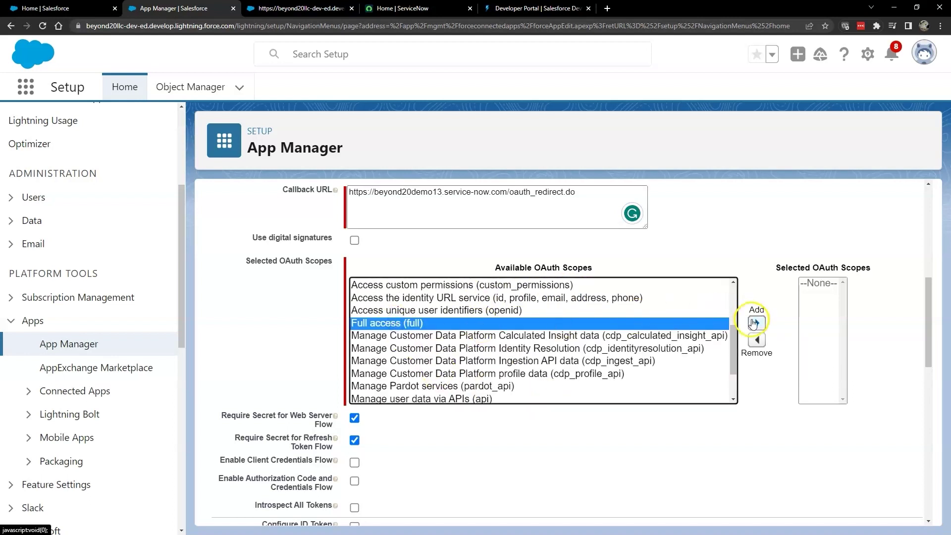
{"action": "left_click", "coordinate": [756, 323]}
{"action": "scroll", "coordinate": [445, 381], "scroll_direction": "up", "scroll_amount": 5}
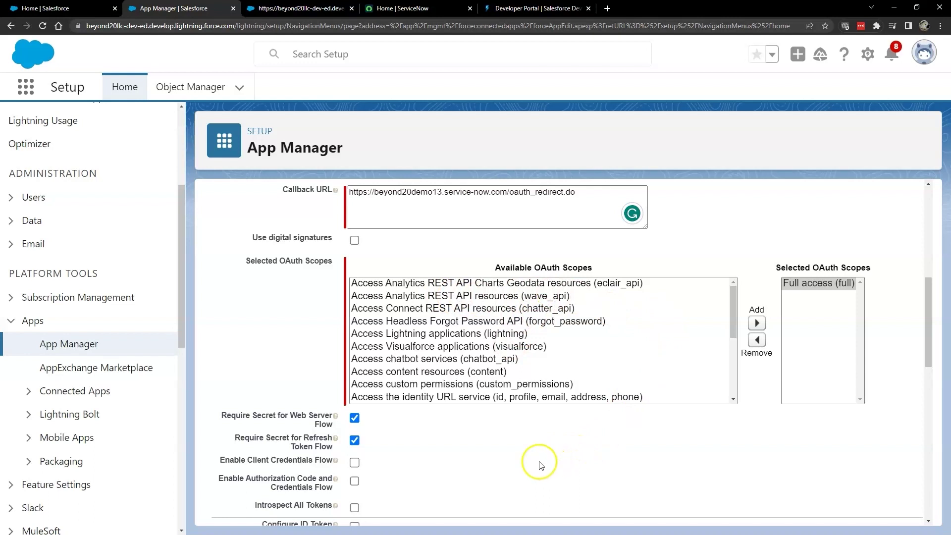
{"action": "scroll", "coordinate": [445, 463], "scroll_direction": "down", "scroll_amount": 1}
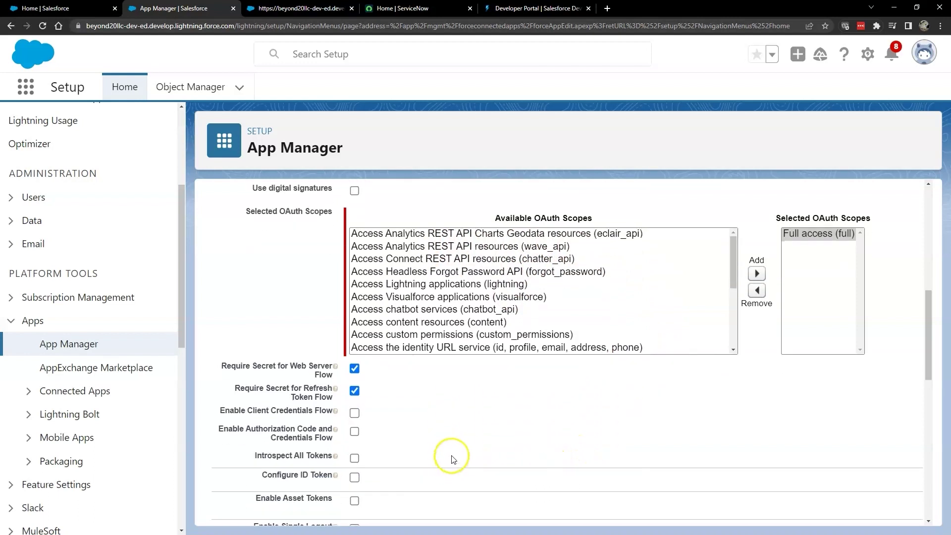
{"action": "scroll", "coordinate": [450, 454], "scroll_direction": "down", "scroll_amount": 1}
{"action": "scroll", "coordinate": [452, 456], "scroll_direction": "down", "scroll_amount": 2}
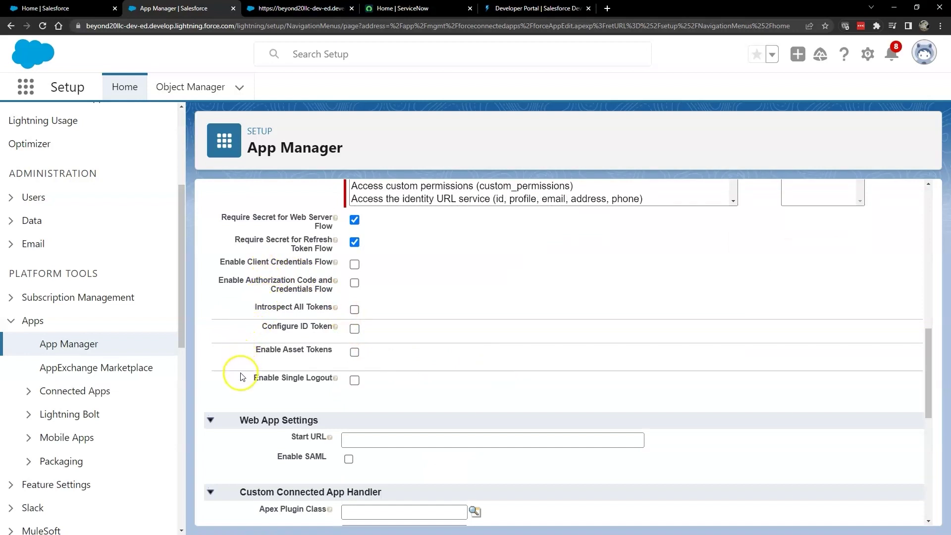
{"action": "scroll", "coordinate": [241, 395], "scroll_direction": "down", "scroll_amount": 3}
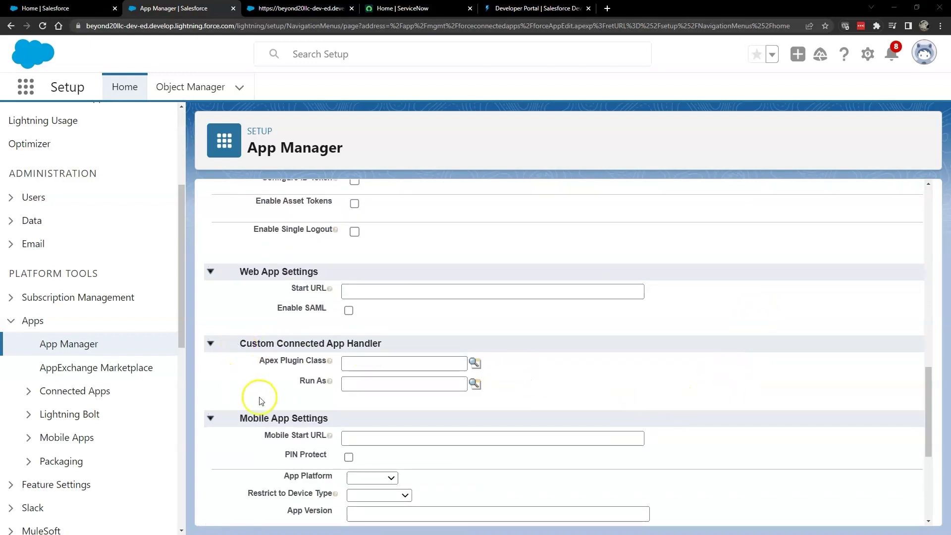
{"action": "scroll", "coordinate": [259, 396], "scroll_direction": "down", "scroll_amount": 5}
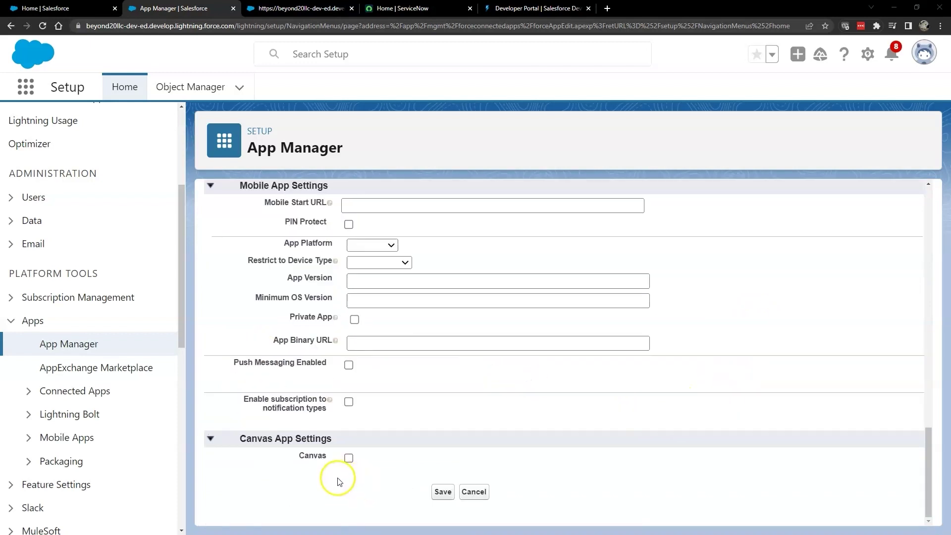
Step: Save the connected app, then find ServiceNowBeyond20Demo in App Manager and open its row menu
{"action": "left_click", "coordinate": [435, 494]}
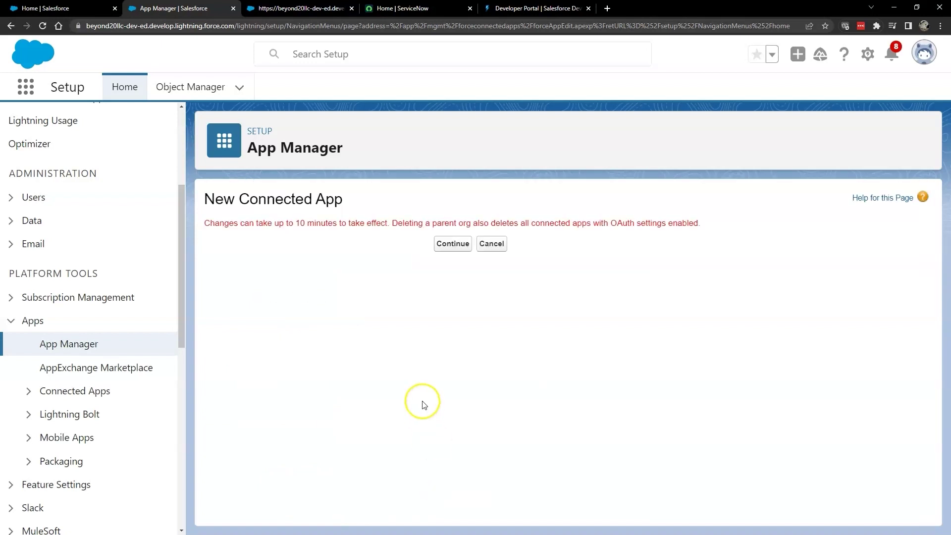
{"action": "left_click", "coordinate": [453, 243]}
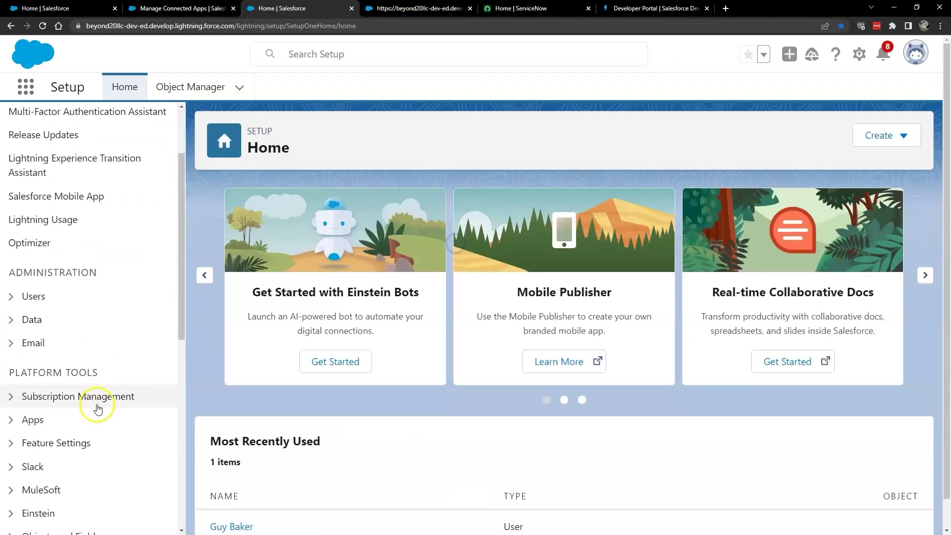
{"action": "scroll", "coordinate": [96, 386], "scroll_direction": "down", "scroll_amount": 2}
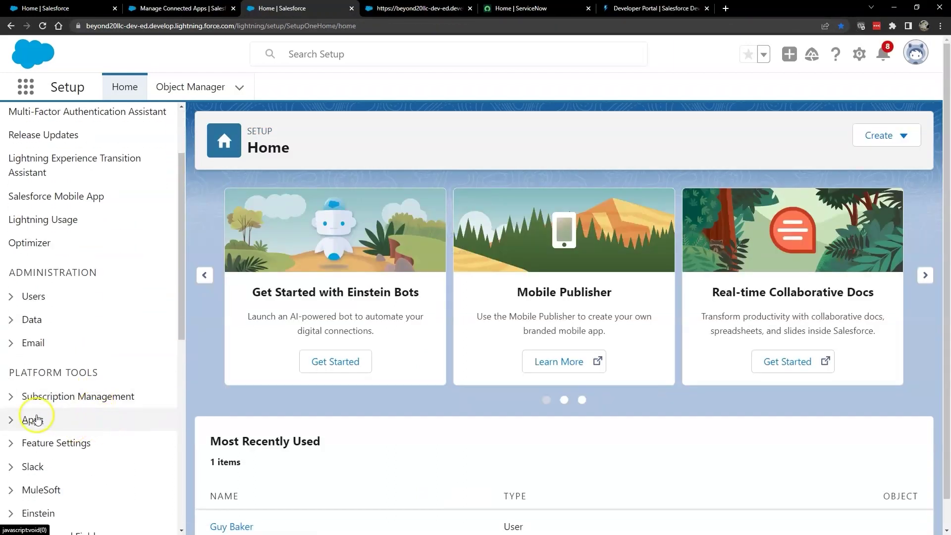
{"action": "left_click", "coordinate": [11, 419]}
{"action": "left_click", "coordinate": [65, 442]}
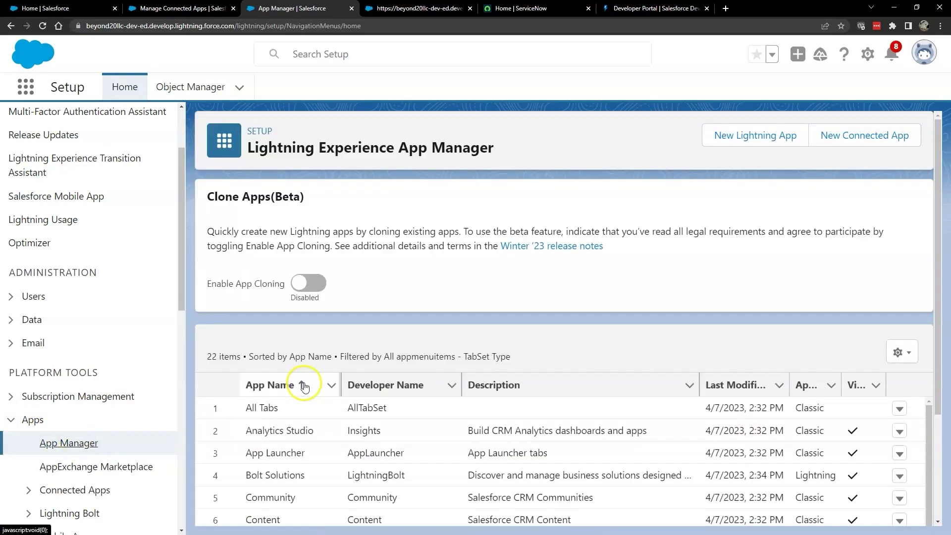
{"action": "scroll", "coordinate": [438, 461], "scroll_direction": "down", "scroll_amount": 3}
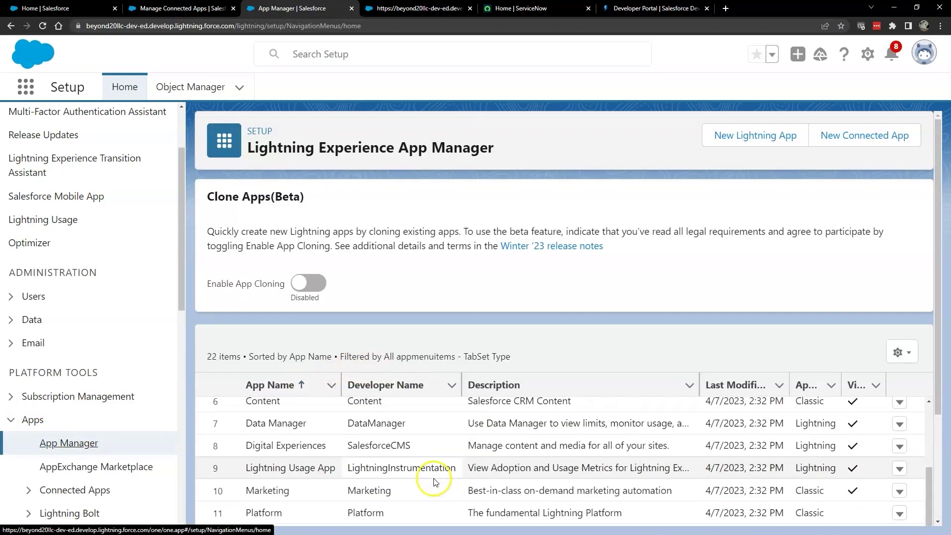
{"action": "scroll", "coordinate": [375, 489], "scroll_direction": "down", "scroll_amount": 5}
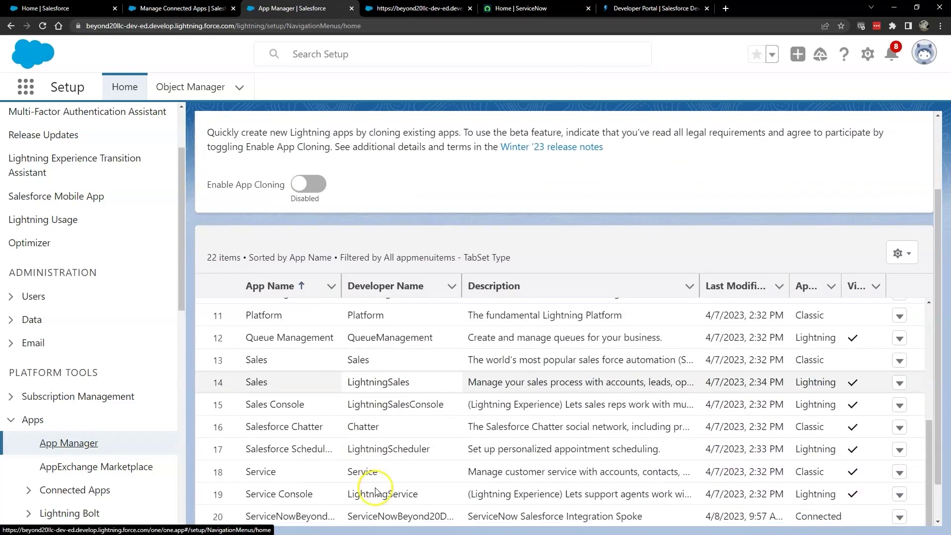
{"action": "scroll", "coordinate": [376, 489], "scroll_direction": "down", "scroll_amount": 1}
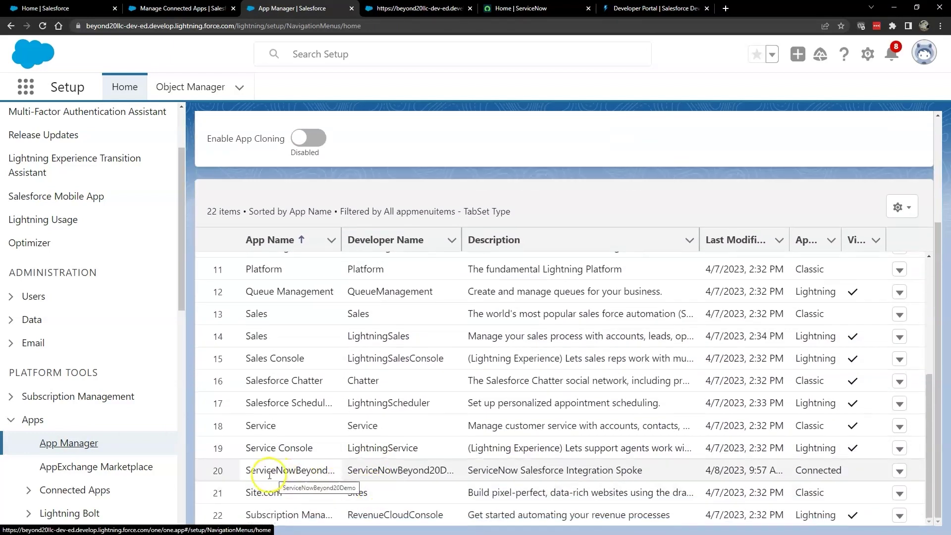
{"action": "left_click", "coordinate": [898, 472]}
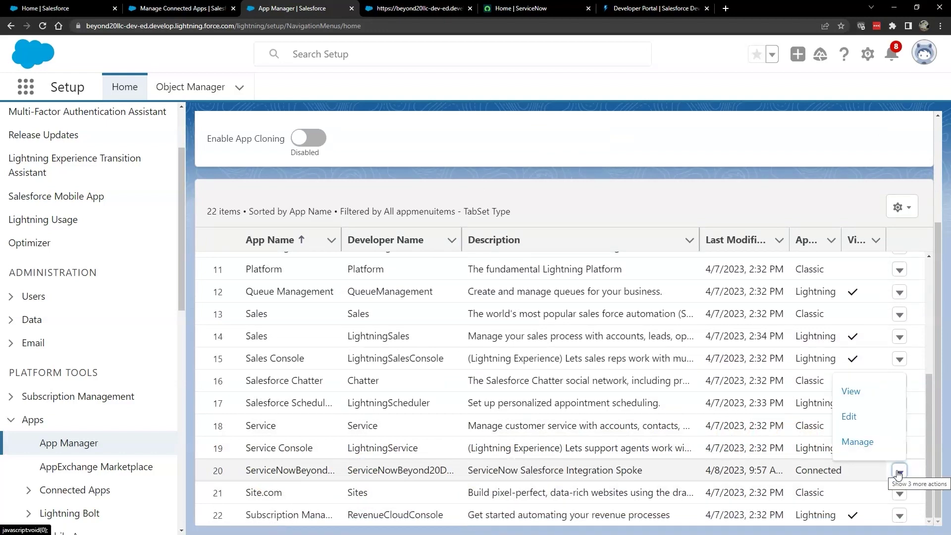
Step: View the ServiceNowBeyond20Demo app and use Manage Consumer Details to reveal its consumer key and secret
{"action": "left_click", "coordinate": [848, 393]}
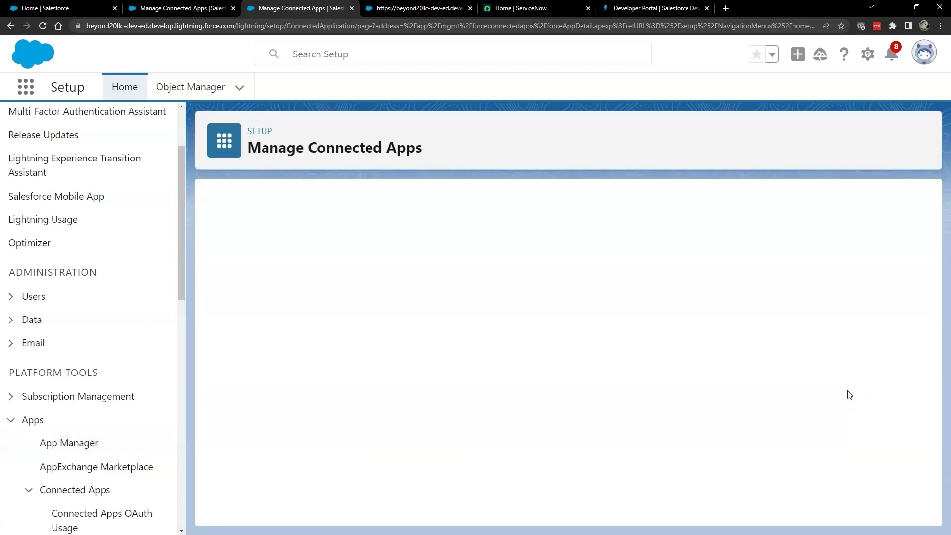
{"action": "scroll", "coordinate": [643, 342], "scroll_direction": "down", "scroll_amount": 4}
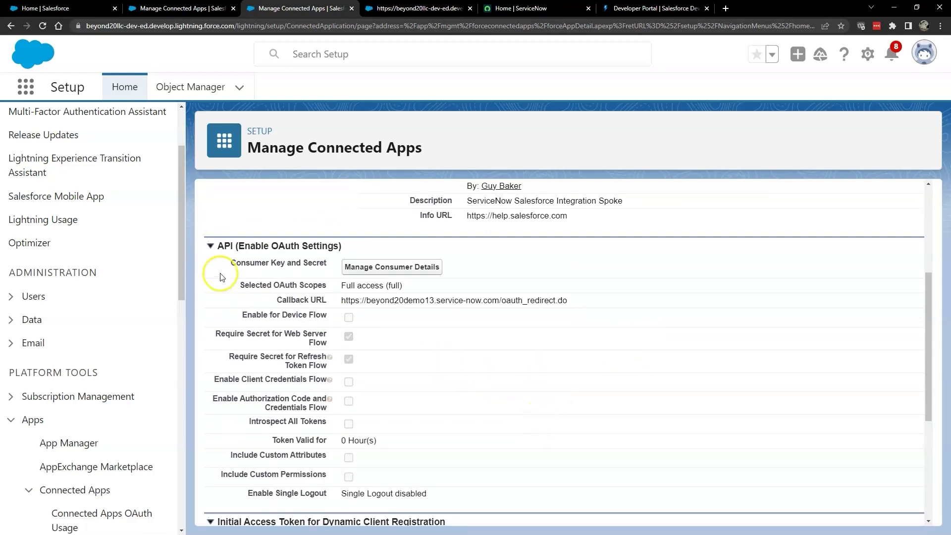
{"action": "left_click", "coordinate": [375, 267]}
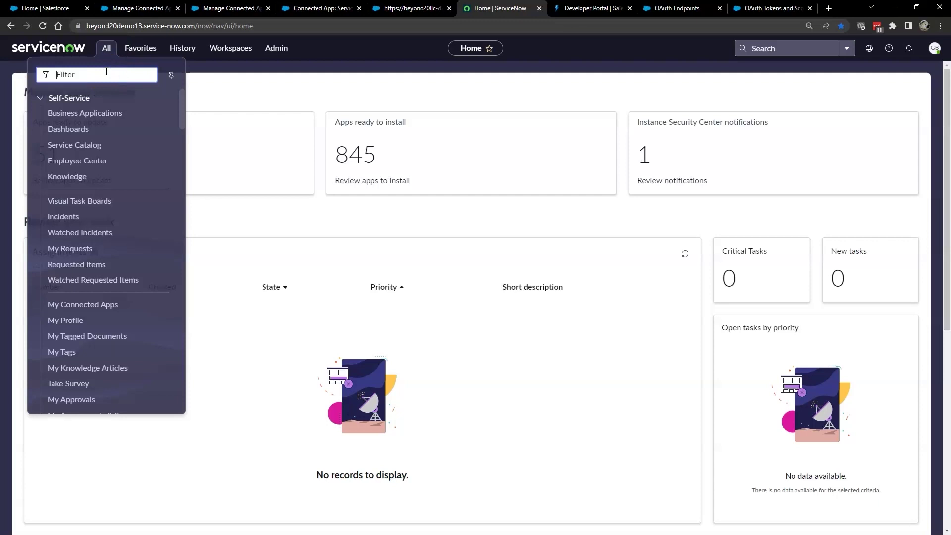
Step: Open the sn_sforce_v2_spoke.Salesforce record from the Connection & Credential Aliases list
{"action": "type", "text": "ede"}
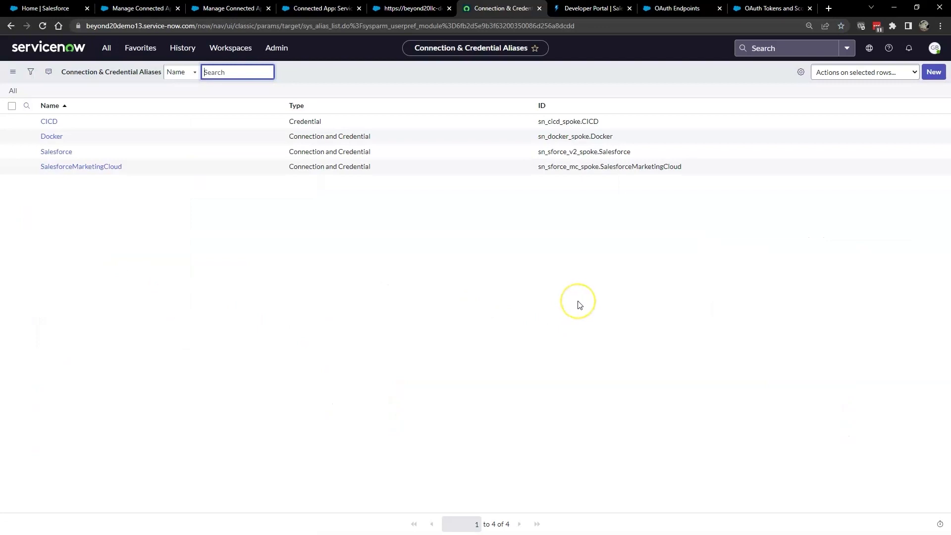
{"action": "left_click", "coordinate": [69, 154]}
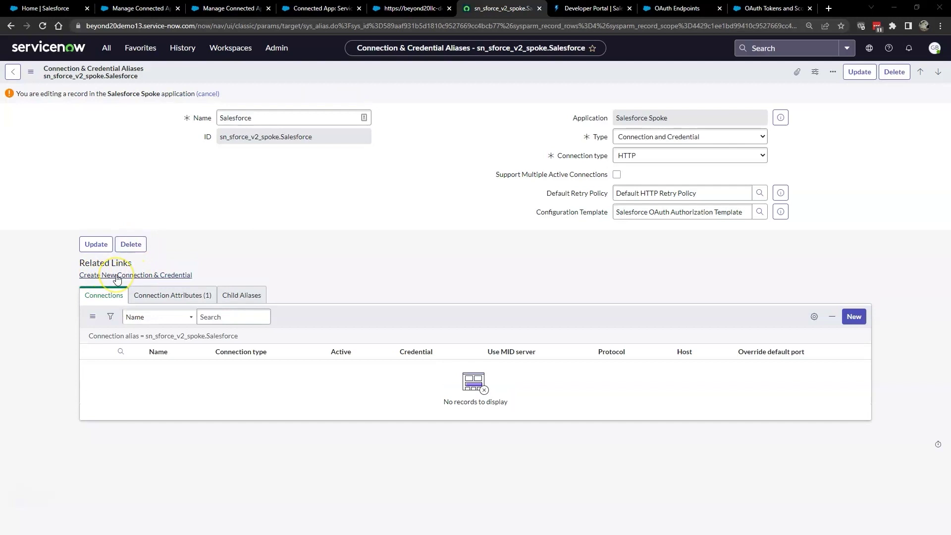
Step: Start a new connection and credential, replacing the placeholder with the Salesforce instance URL
{"action": "left_click", "coordinate": [117, 278]}
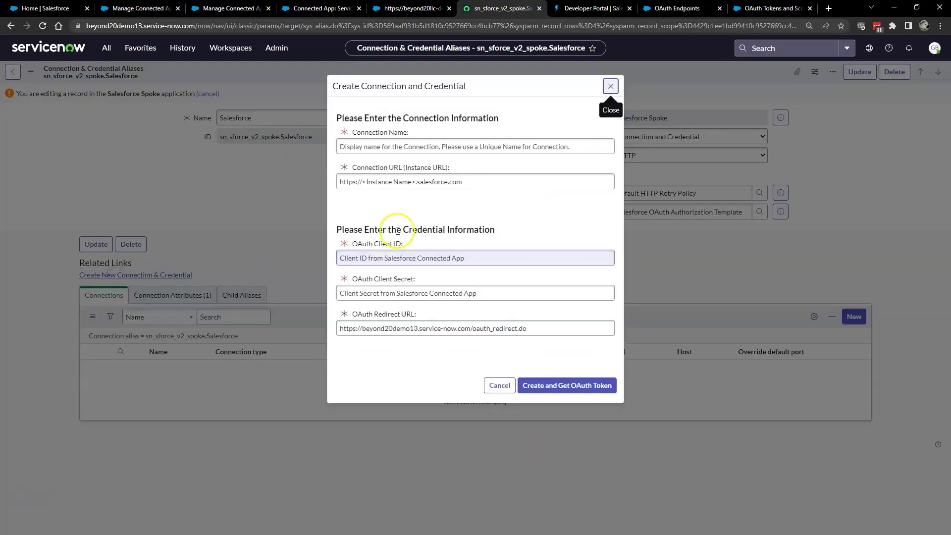
{"action": "left_click", "coordinate": [478, 192]}
{"action": "left_click_drag", "start_coordinate": [478, 191], "coordinate": [325, 188]}
{"action": "triple_click", "coordinate": [461, 183]}
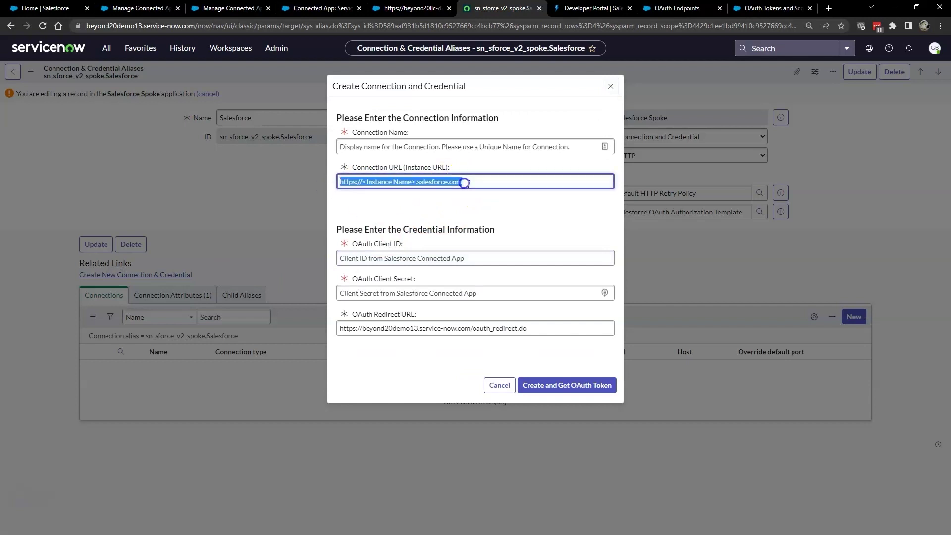
{"action": "type", "text": "https://beyond20llc-dev-ed.develop.lightning.force.com/"}
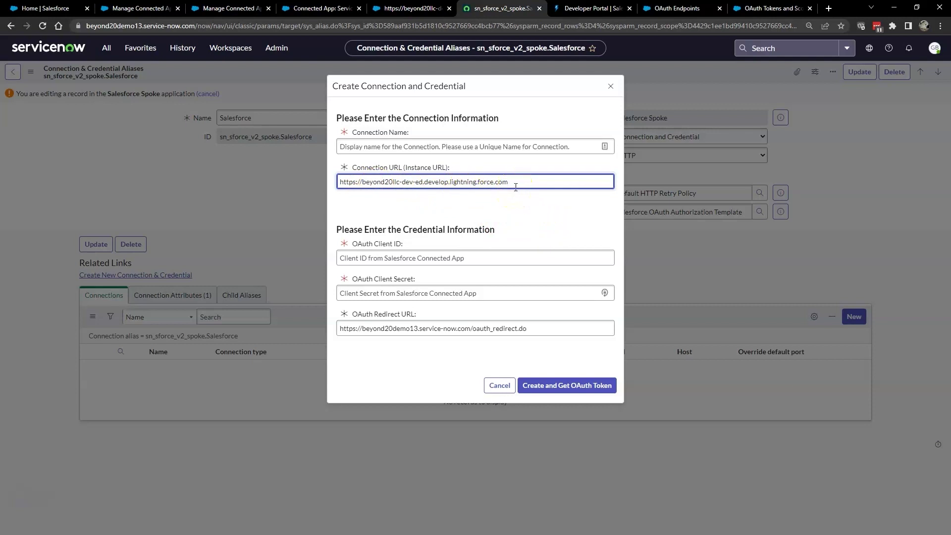
Step: Name the connection 'Salesforce Beyond20 Demo'
{"action": "left_click", "coordinate": [478, 142]}
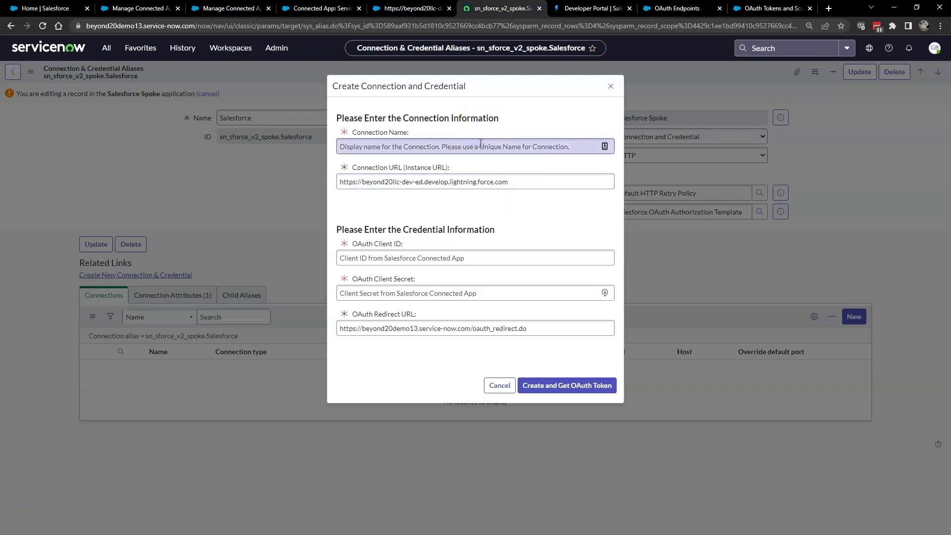
{"action": "left_click", "coordinate": [478, 144]}
{"action": "left_click", "coordinate": [494, 169]}
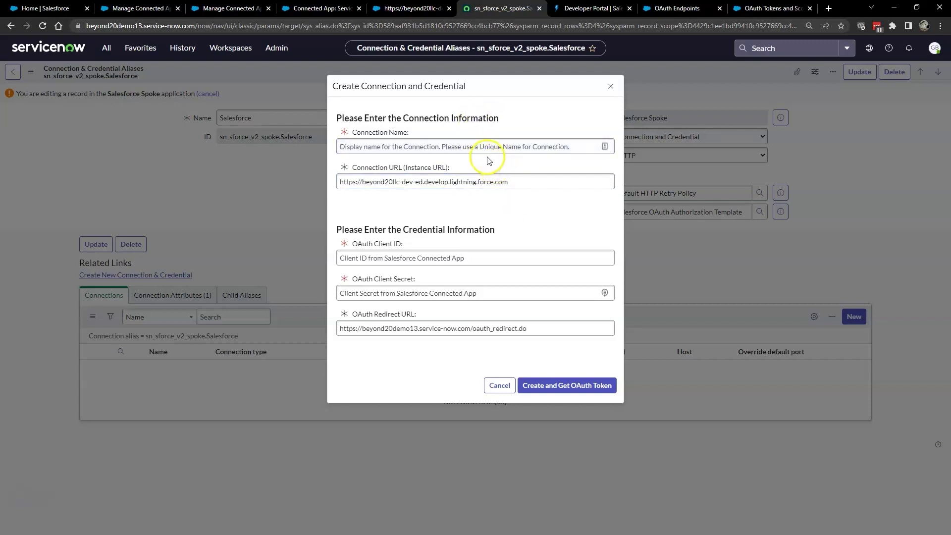
{"action": "left_click", "coordinate": [488, 149]}
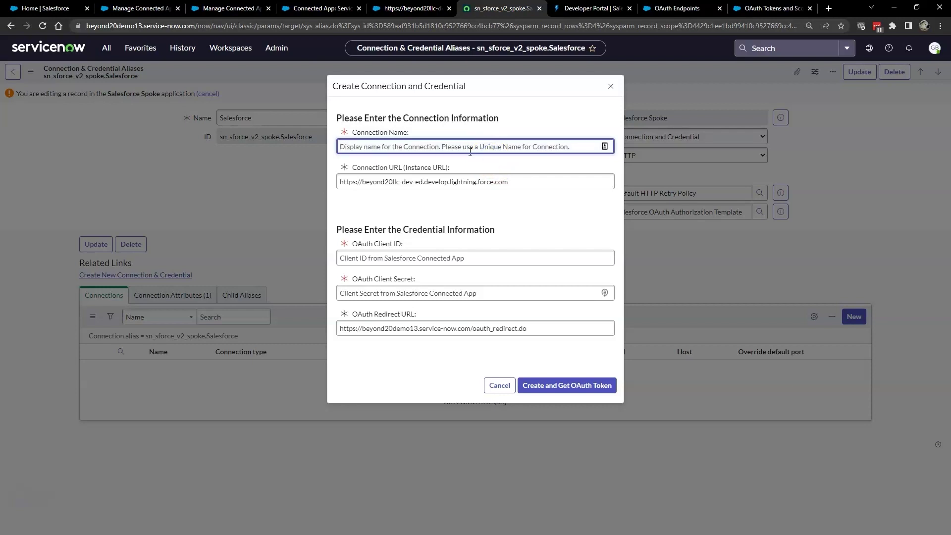
{"action": "type", "text": "Salesforce Beyond20 Demo"}
Step: Paste the OAuth client ID and client secret copied from the other window
{"action": "left_click", "coordinate": [537, 257]}
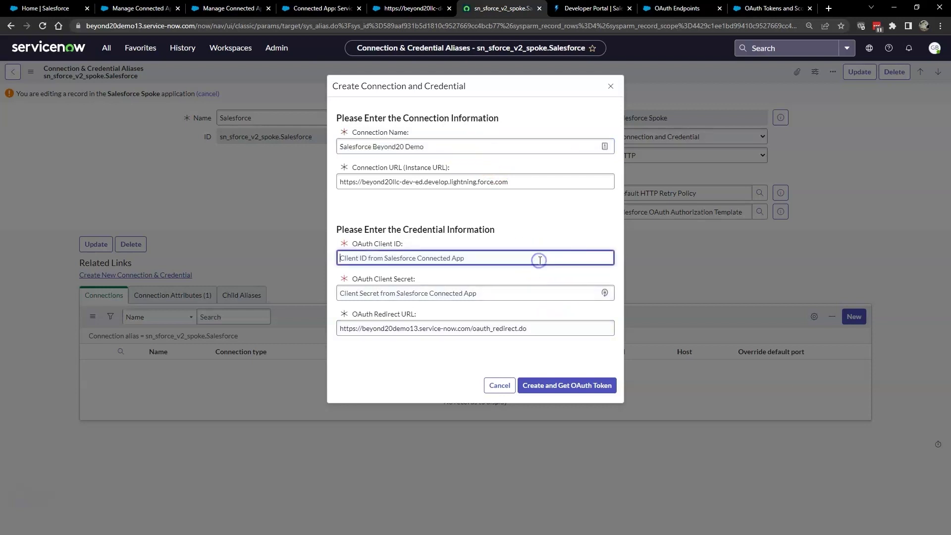
{"action": "key", "text": "alt+Tab"}
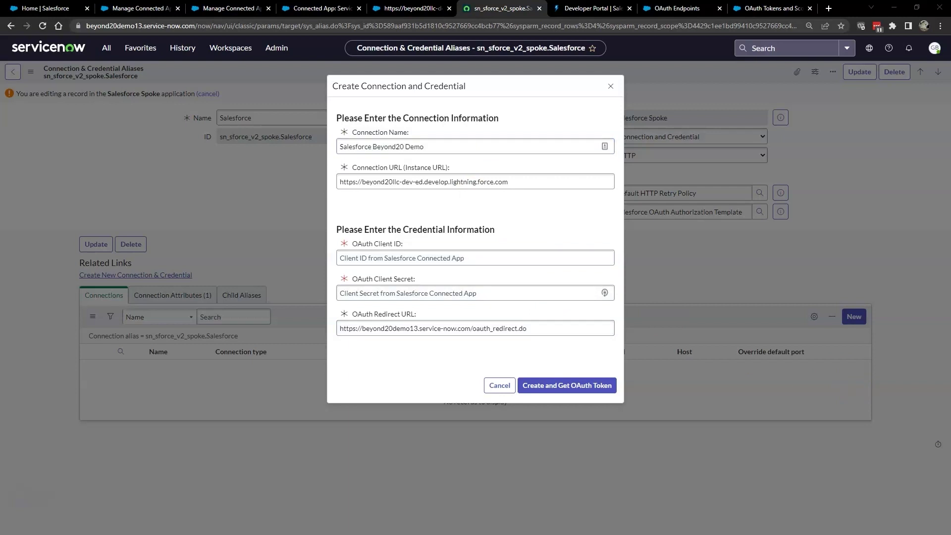
{"action": "left_click", "coordinate": [441, 258]}
{"action": "key", "text": "ctrl+v"}
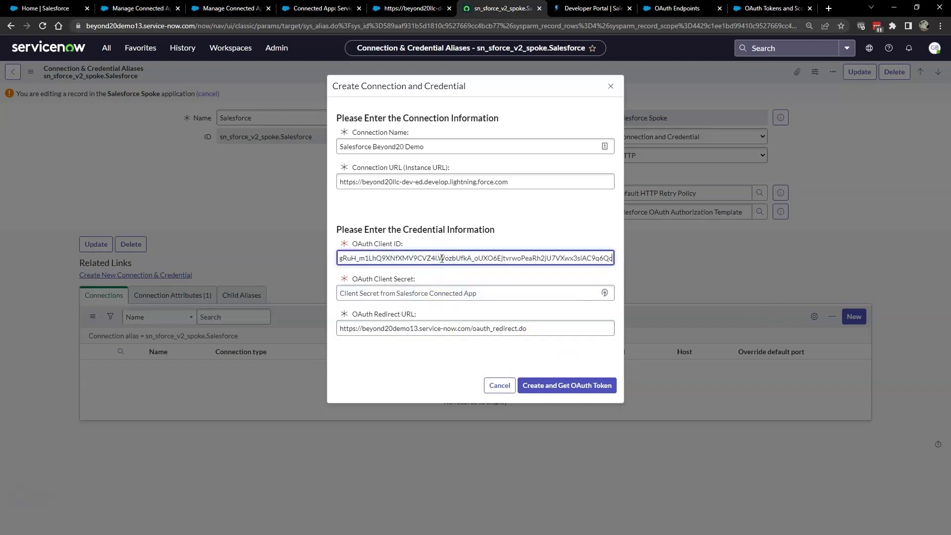
{"action": "key", "text": "alt+Tab"}
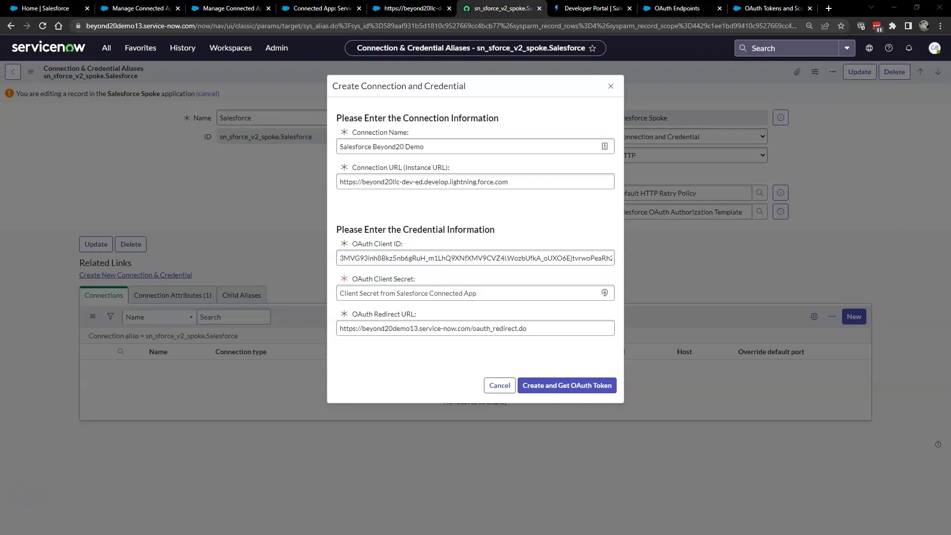
{"action": "left_click", "coordinate": [426, 293]}
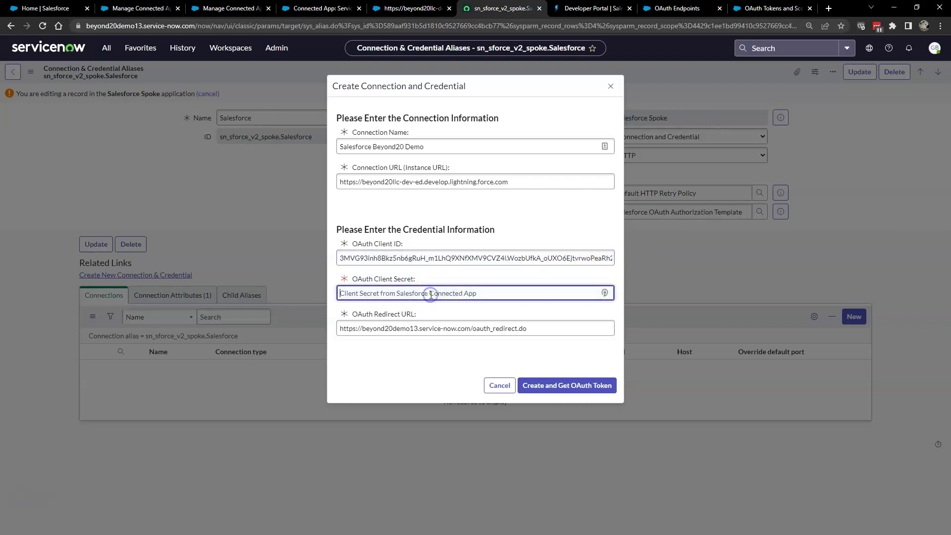
{"action": "key", "text": "ctrl+v"}
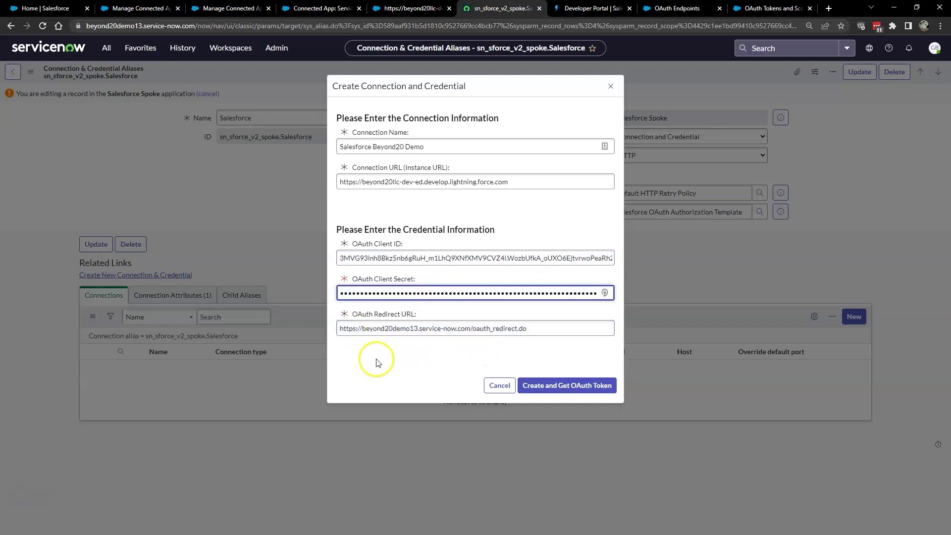
Step: Create the connection with an OAuth token and allow Salesforce access in the popup
{"action": "left_click", "coordinate": [551, 389]}
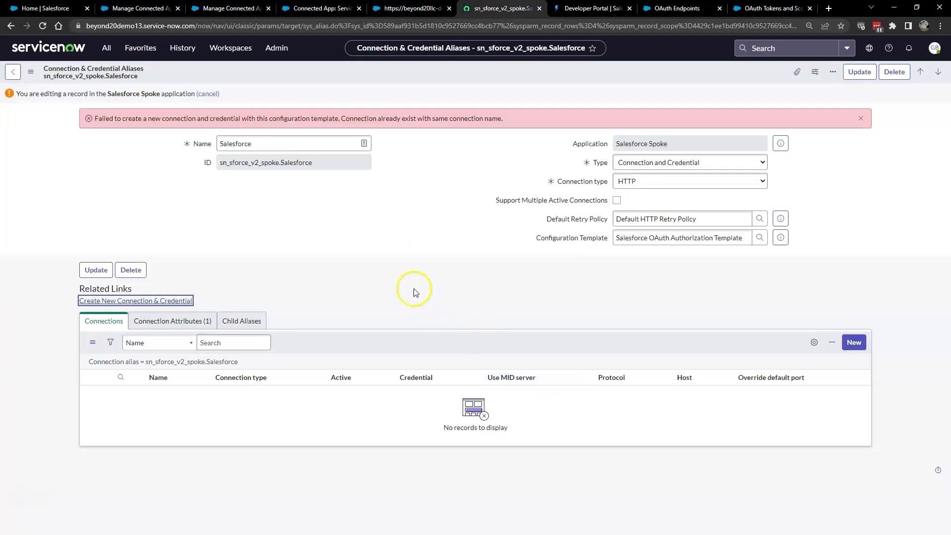
{"action": "scroll", "coordinate": [601, 317], "scroll_direction": "down", "scroll_amount": 3}
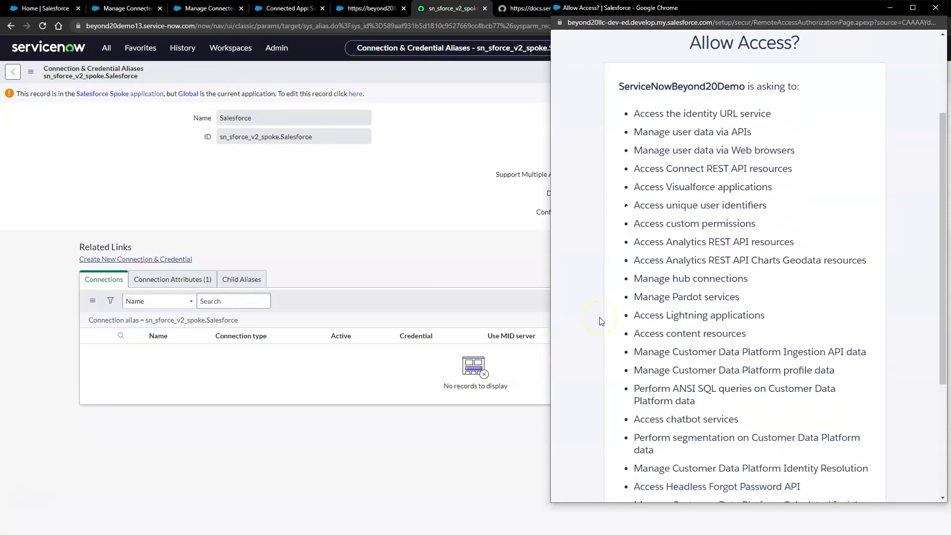
{"action": "scroll", "coordinate": [600, 321], "scroll_direction": "up", "scroll_amount": 3}
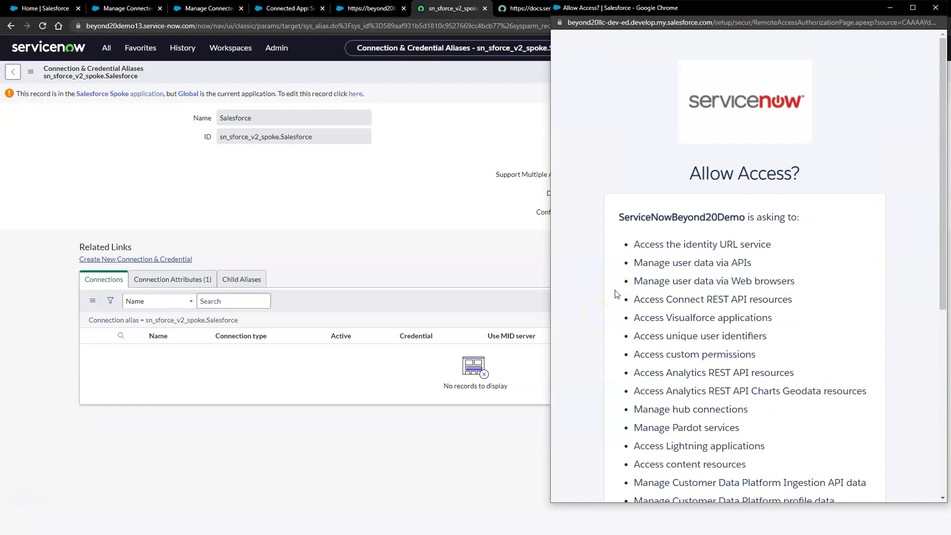
{"action": "scroll", "coordinate": [616, 293], "scroll_direction": "down", "scroll_amount": 6}
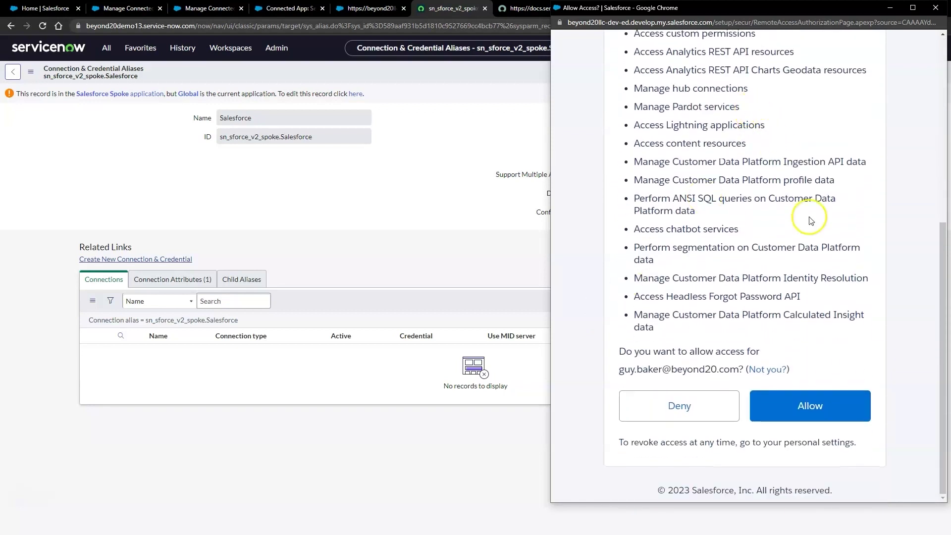
{"action": "left_click", "coordinate": [810, 406]}
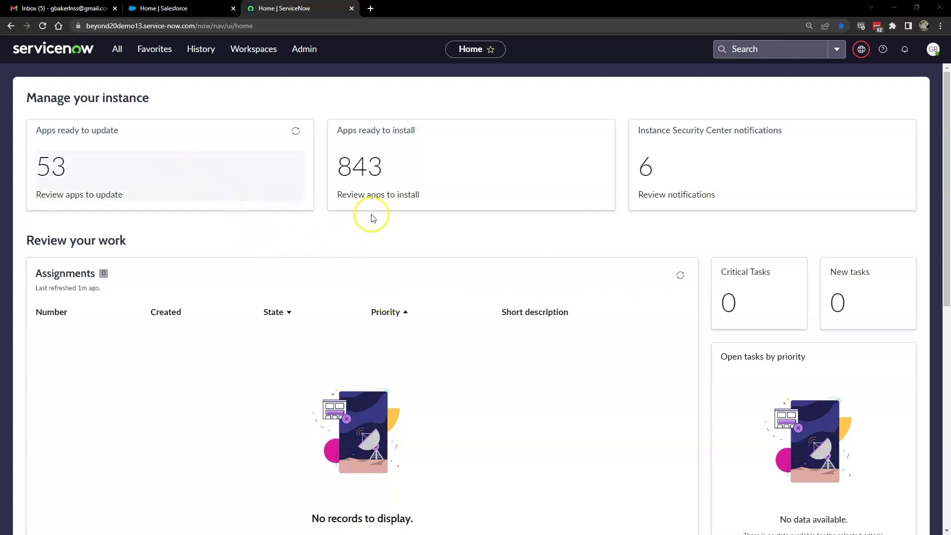
Step: Filter the All menu for sn_sforce_v2_spoke_case.list to reach the case list
{"action": "left_click", "coordinate": [117, 48]}
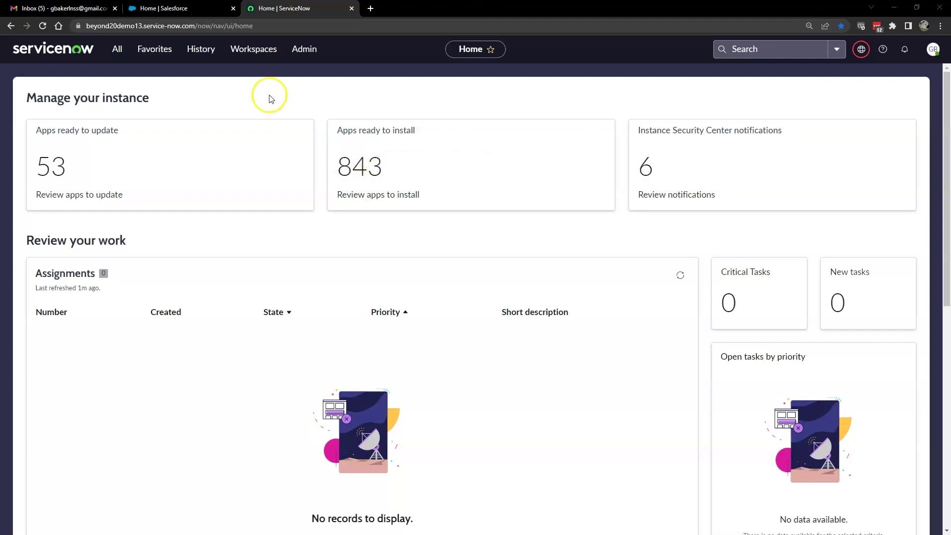
{"action": "left_click", "coordinate": [122, 52]}
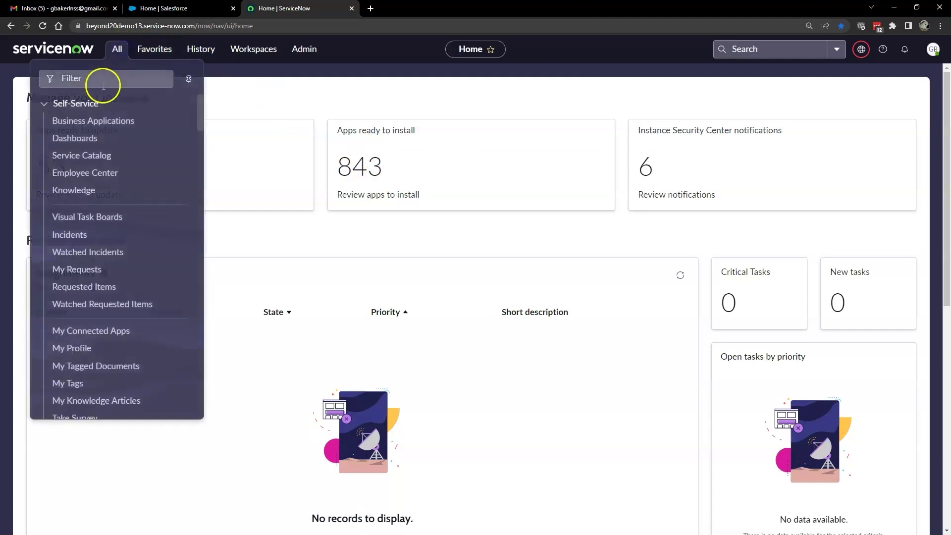
{"action": "left_click", "coordinate": [102, 79]}
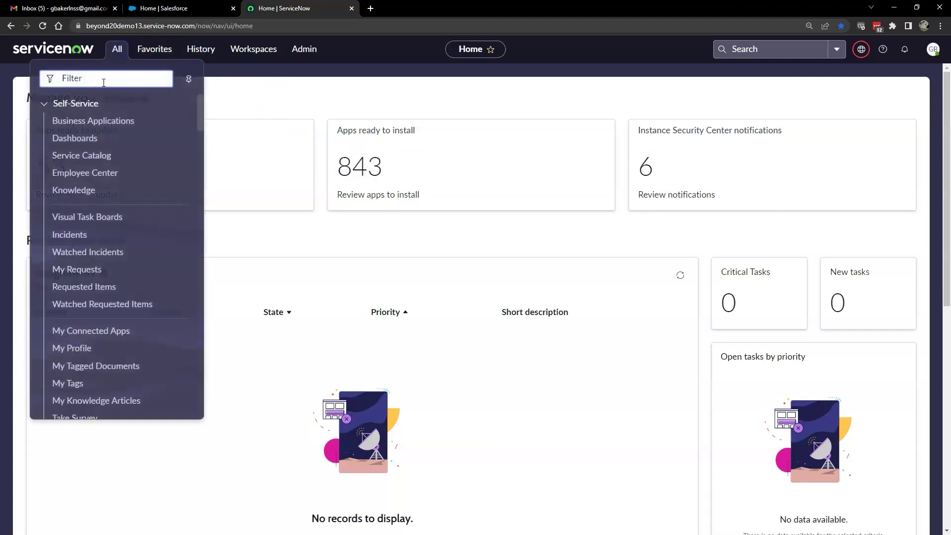
{"action": "type", "text": "sn_salesforce_v2_spoke_case.list"}
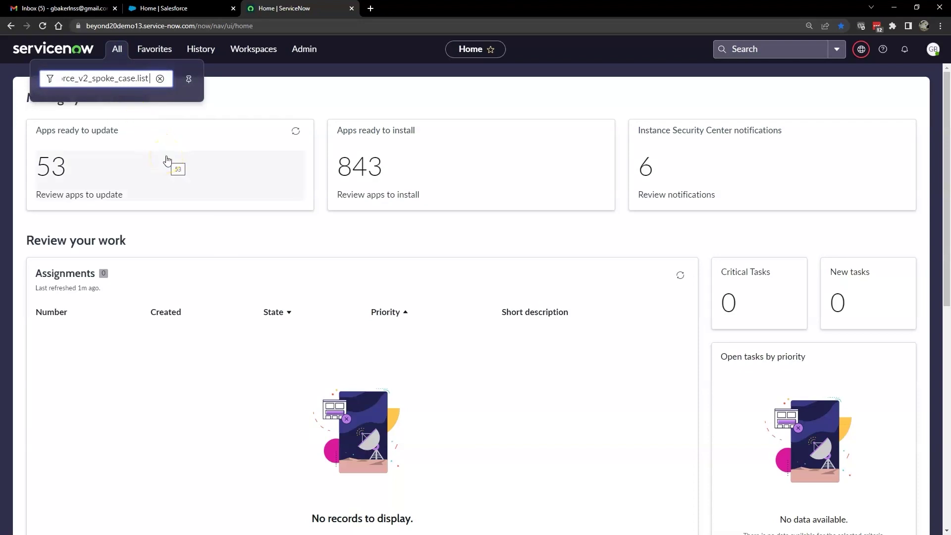
{"action": "key", "text": "Return"}
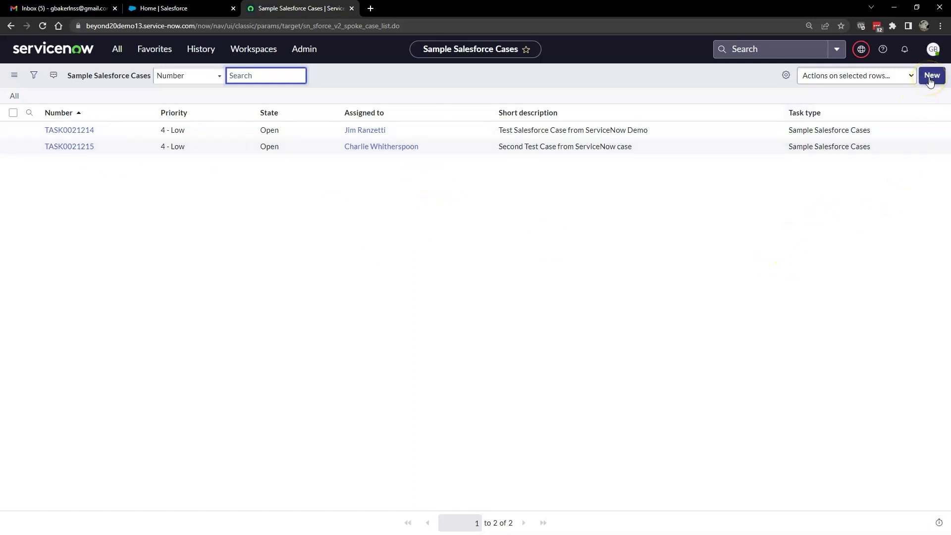
Step: Start a new Sample Salesforce Case and assign it to a user from the lookup
{"action": "left_click", "coordinate": [930, 76]}
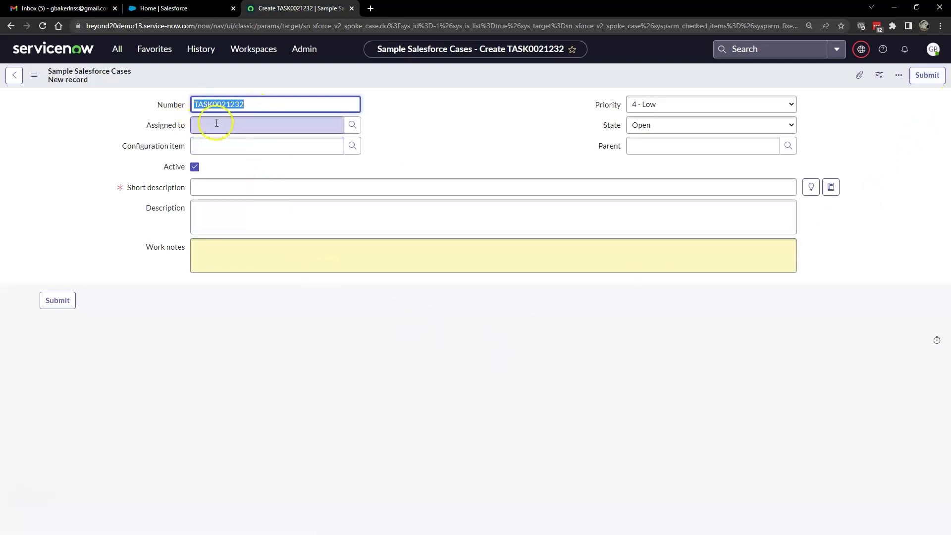
{"action": "left_click", "coordinate": [353, 125]}
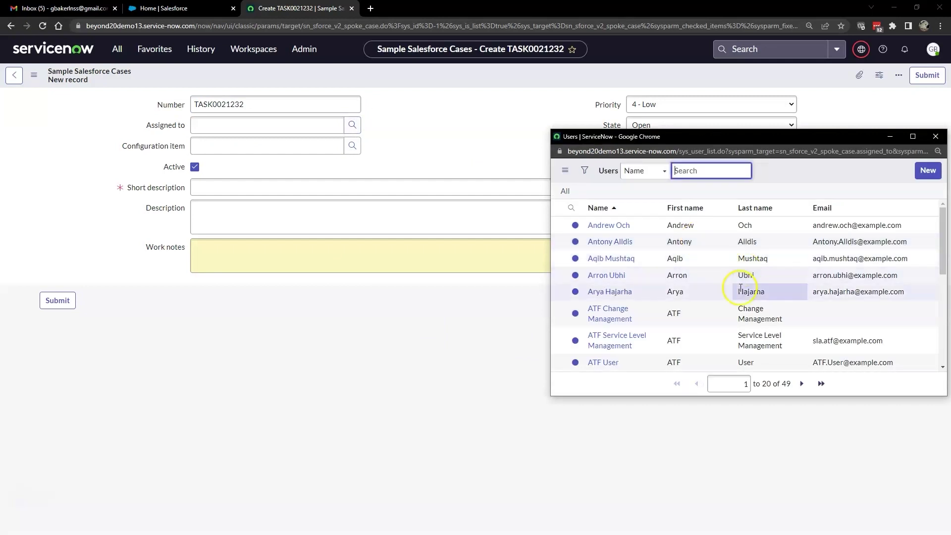
{"action": "scroll", "coordinate": [663, 342], "scroll_direction": "down", "scroll_amount": 1}
{"action": "scroll", "coordinate": [663, 346], "scroll_direction": "down", "scroll_amount": 3}
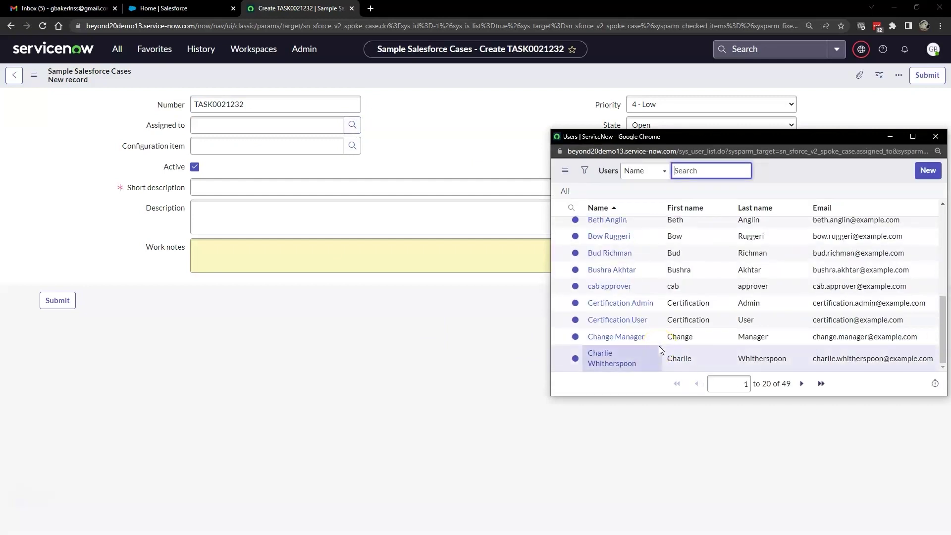
{"action": "left_click", "coordinate": [613, 352]}
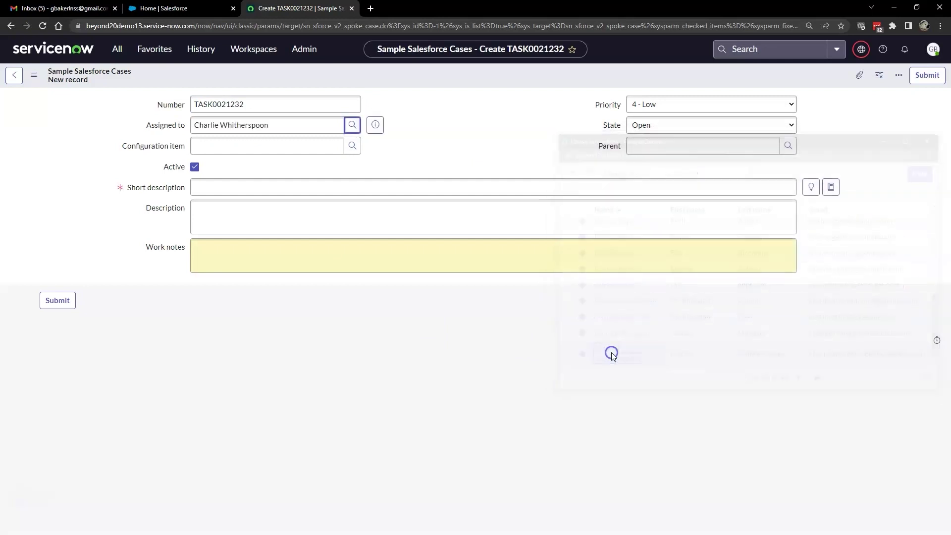
Step: Enter 'TEST DEMO Video of ServiceNow Case in Salesforce' as short description and description, then submit
{"action": "left_click", "coordinate": [264, 182]}
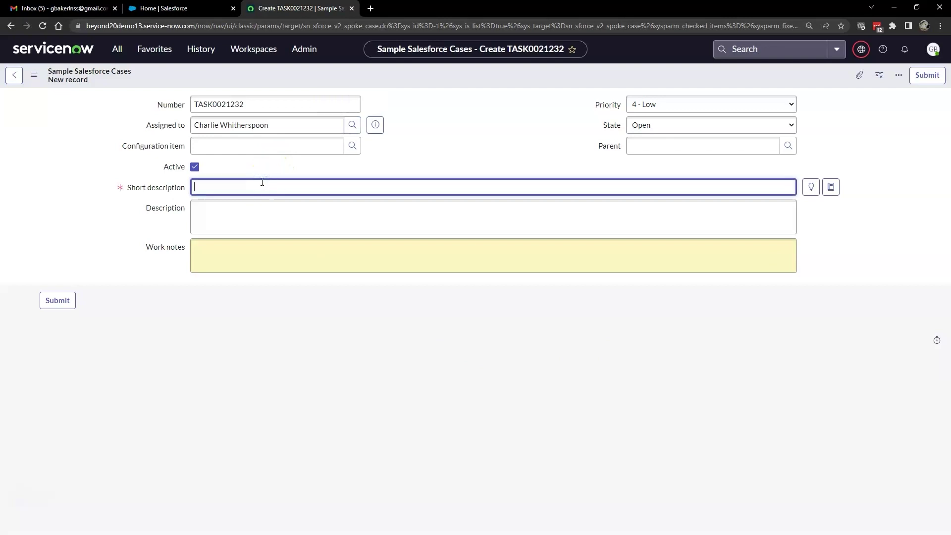
{"action": "type", "text": "TEST DEMO Video of ServiceNow Case in Salesforce"}
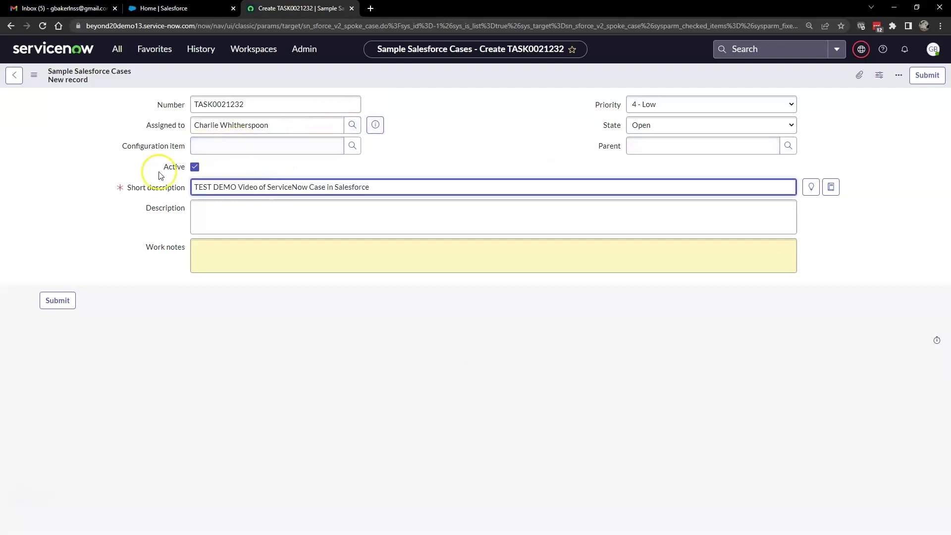
{"action": "left_click_drag", "start_coordinate": [371, 186], "coordinate": [187, 187]}
{"action": "key", "text": "ctrl+c"}
{"action": "left_click", "coordinate": [212, 212]}
{"action": "key", "text": "ctrl+v"}
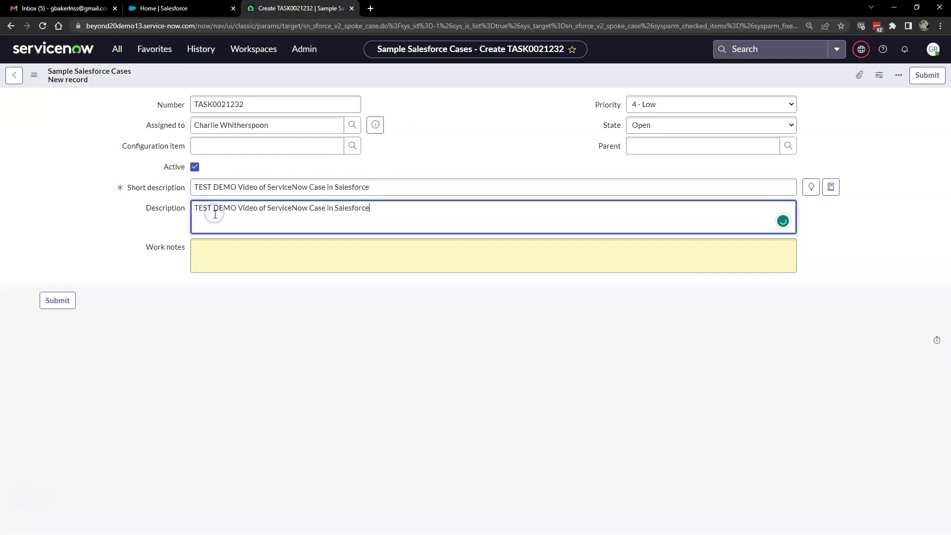
{"action": "left_click", "coordinate": [57, 300]}
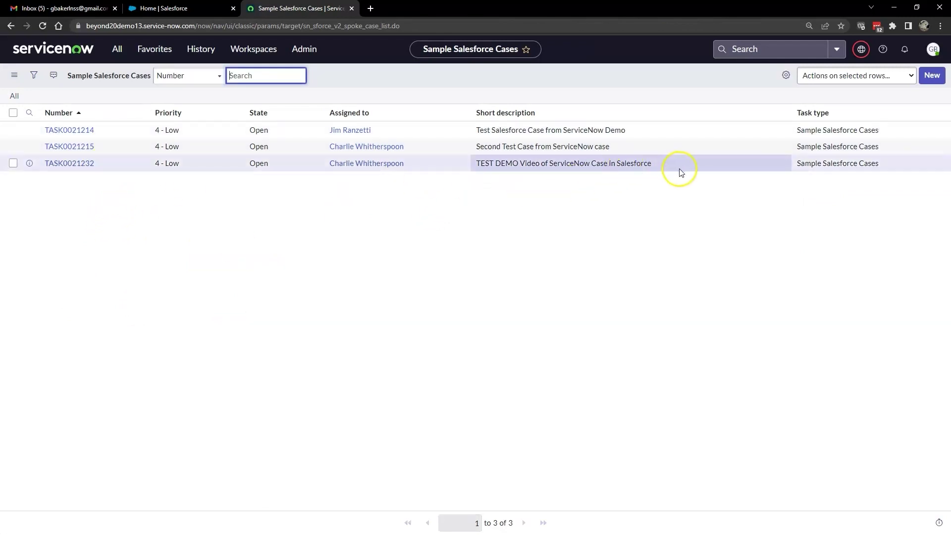
Step: Open Flow Designer via the 'Flow' filter and show its Connections dashboard
{"action": "left_click", "coordinate": [116, 49]}
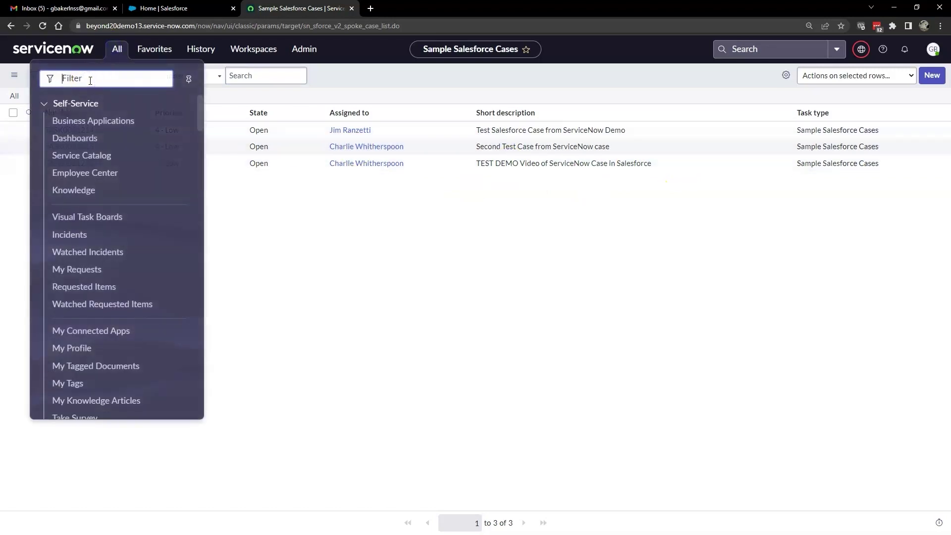
{"action": "type", "text": "Flow"}
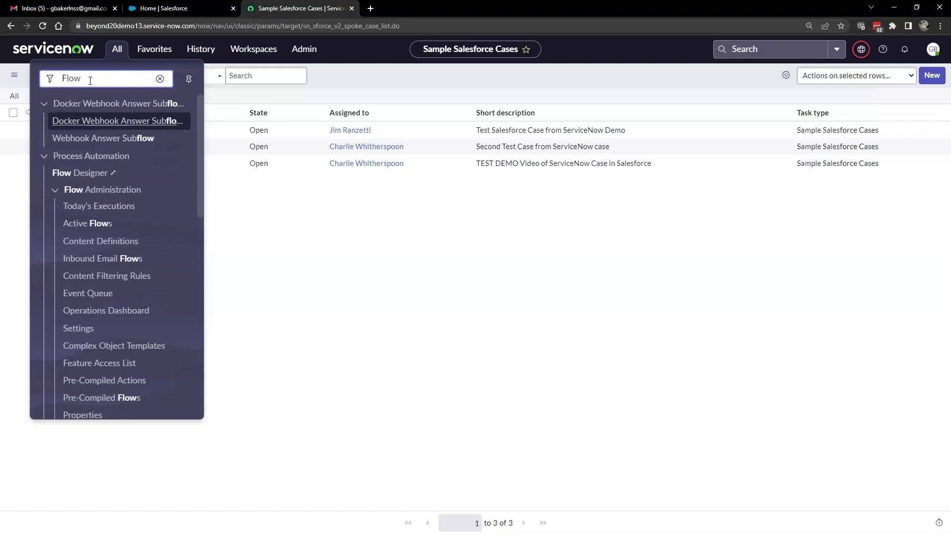
{"action": "left_click", "coordinate": [57, 171]}
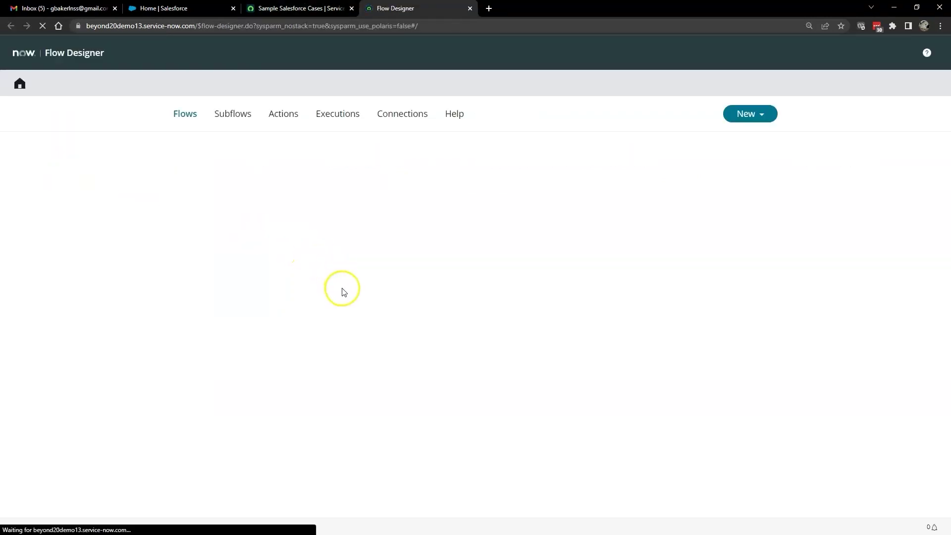
{"action": "left_click", "coordinate": [403, 116]}
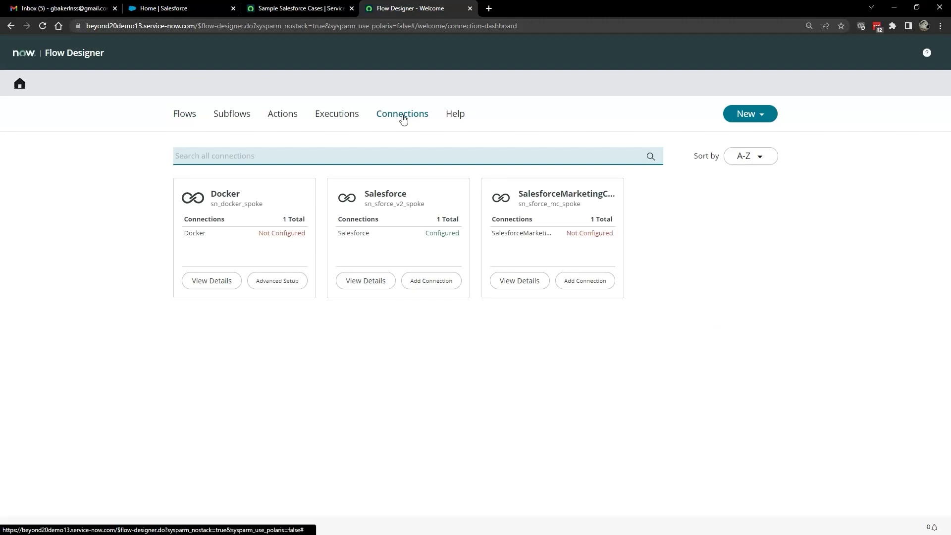
Step: Open the Salesforce connection's details and get a fresh OAuth token from Salesforce
{"action": "left_click", "coordinate": [366, 281]}
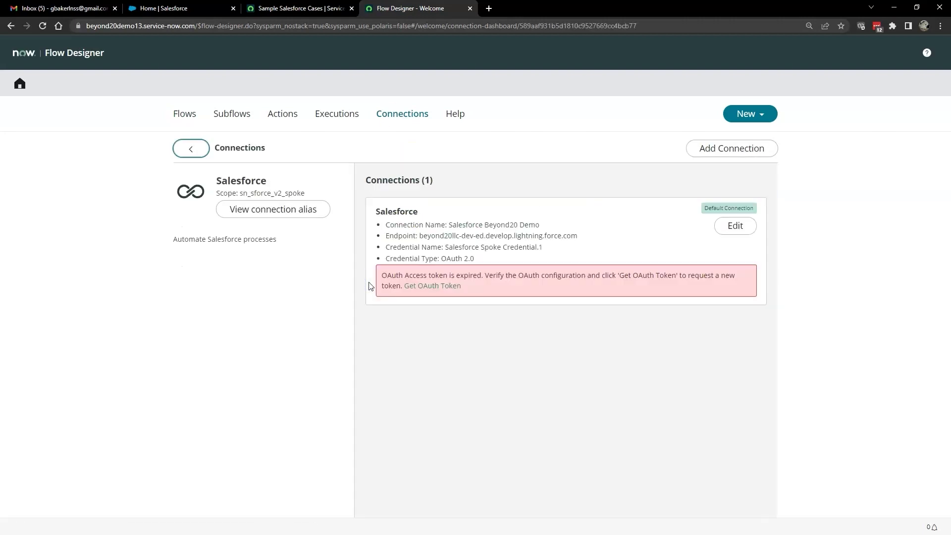
{"action": "left_click", "coordinate": [400, 280]}
{"action": "left_click", "coordinate": [445, 284]}
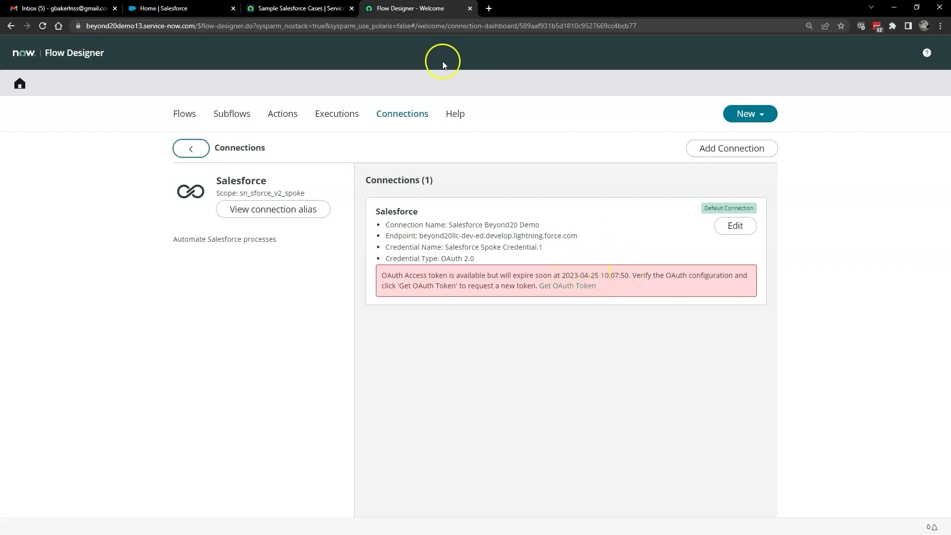
Step: Filter the Flows list by the 'Salesforce Spoke' application and open Salesforce Flow
{"action": "left_click", "coordinate": [184, 114]}
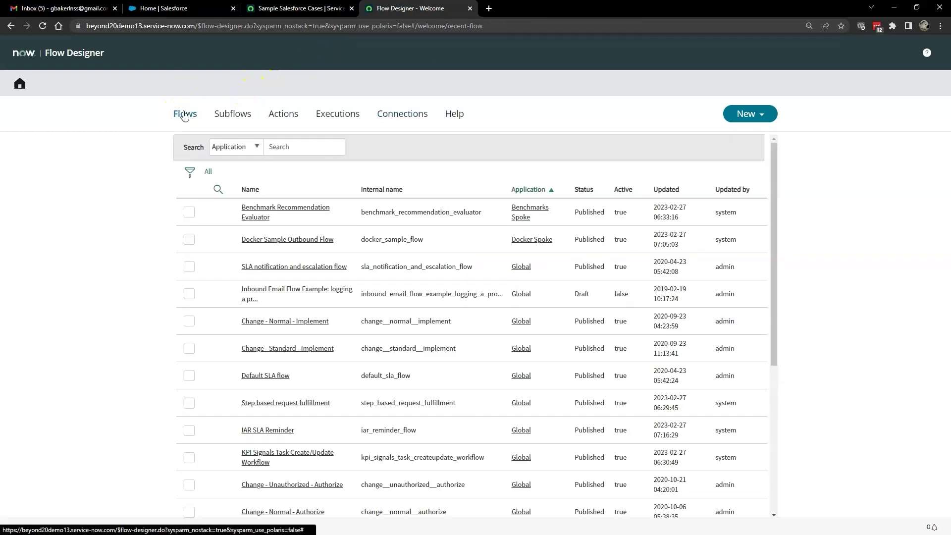
{"action": "left_click", "coordinate": [322, 146]}
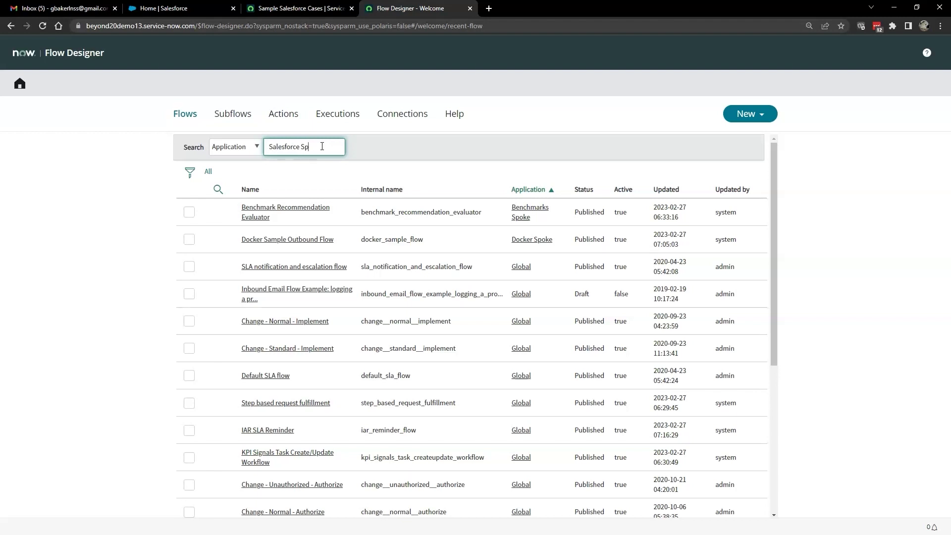
{"action": "type", "text": "Salesforce Spoke"}
{"action": "key", "text": "Return"}
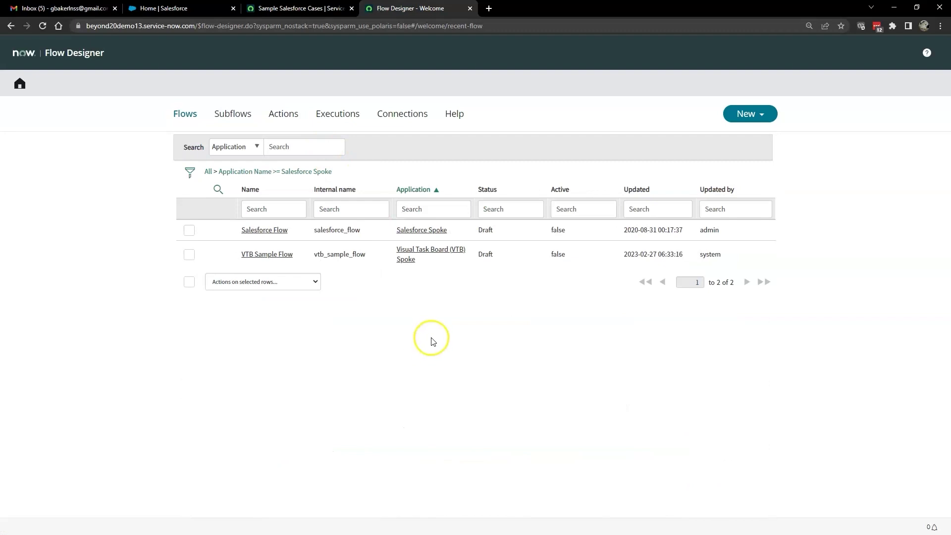
{"action": "left_click", "coordinate": [271, 230]}
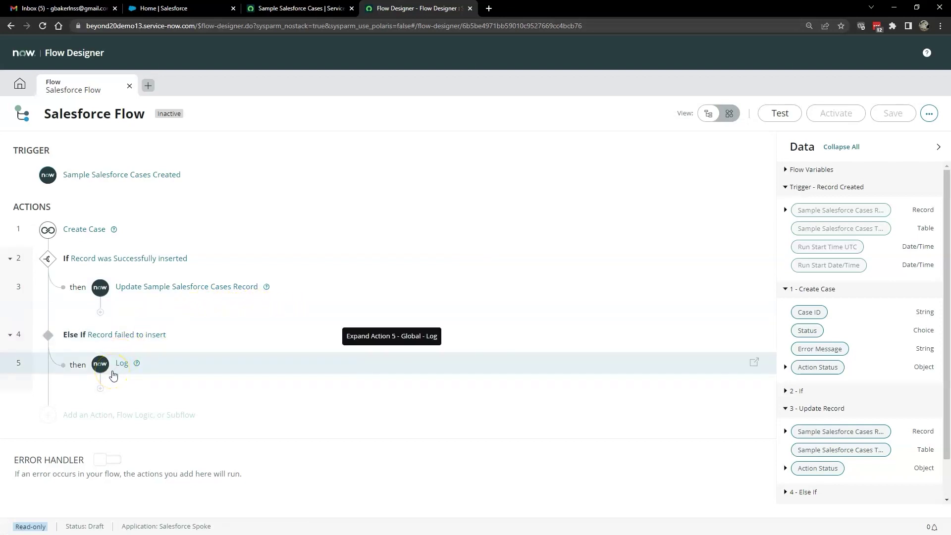
Step: Run a flow test with TASK0021232 selected as the record
{"action": "left_click", "coordinate": [768, 118]}
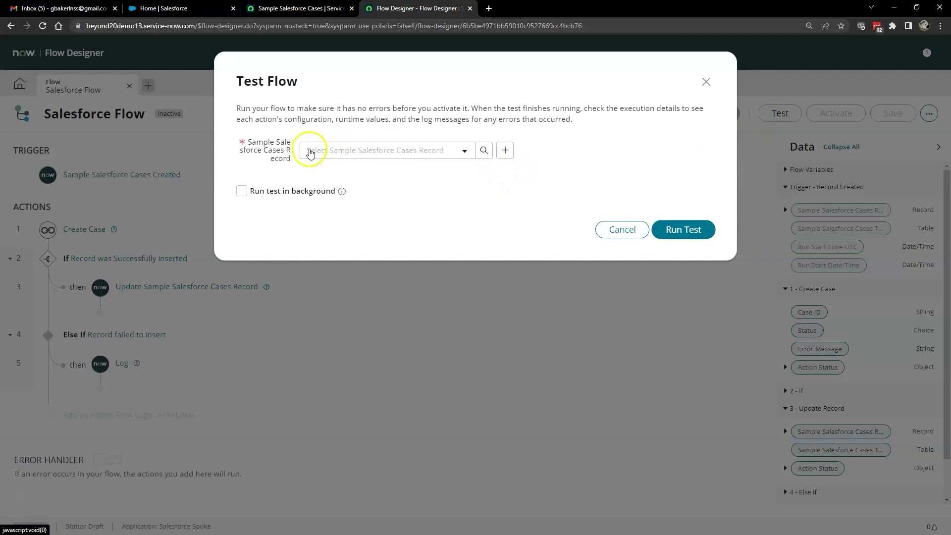
{"action": "left_click", "coordinate": [485, 151]}
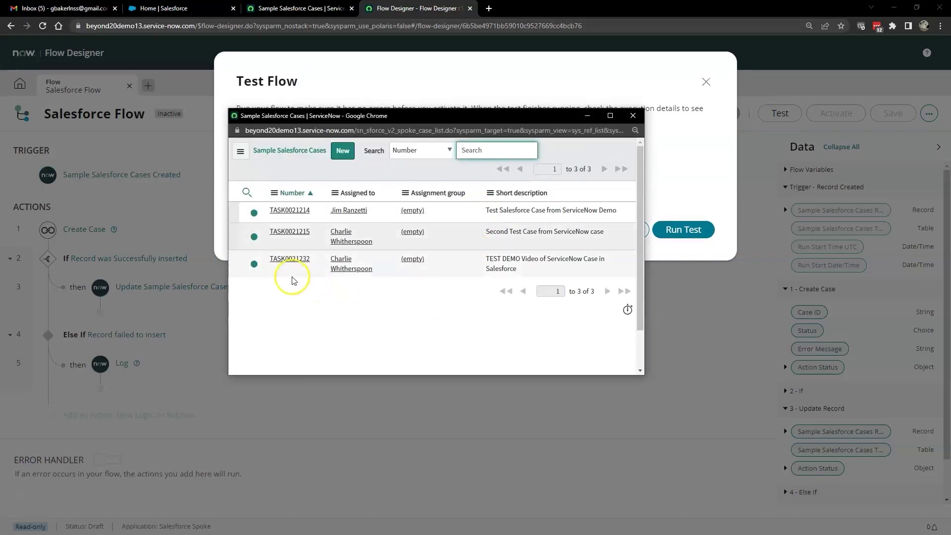
{"action": "left_click", "coordinate": [288, 259]}
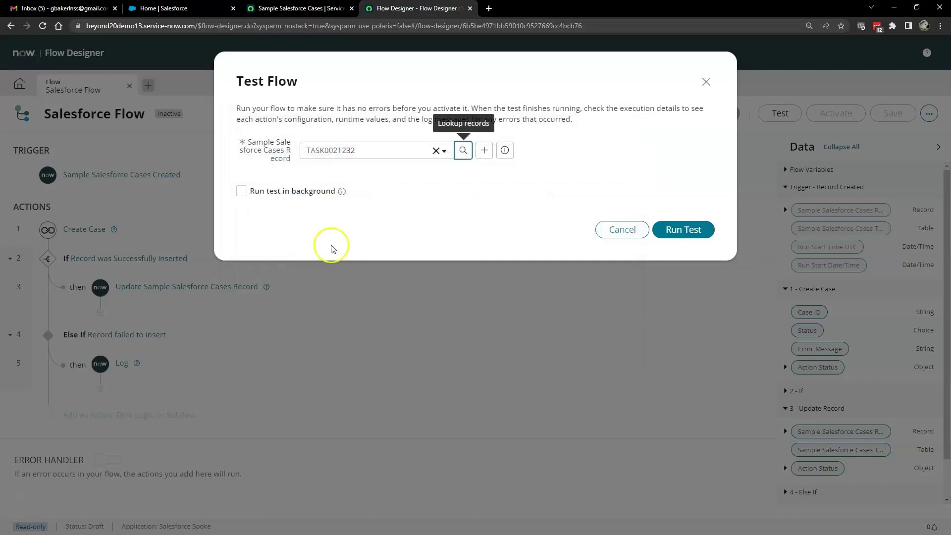
{"action": "left_click", "coordinate": [678, 230]}
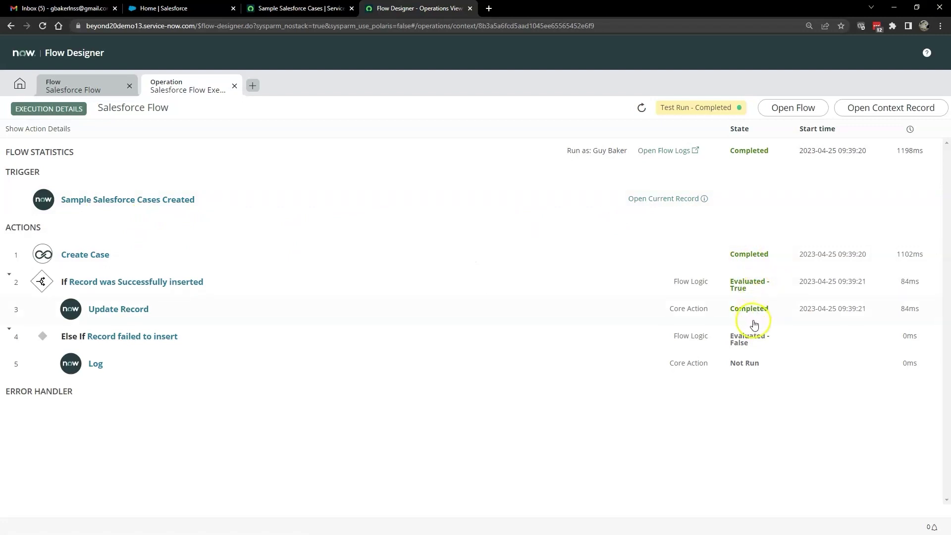
Step: In Salesforce's Service app, open recent case 00001027 and review its details
{"action": "left_click", "coordinate": [163, 11]}
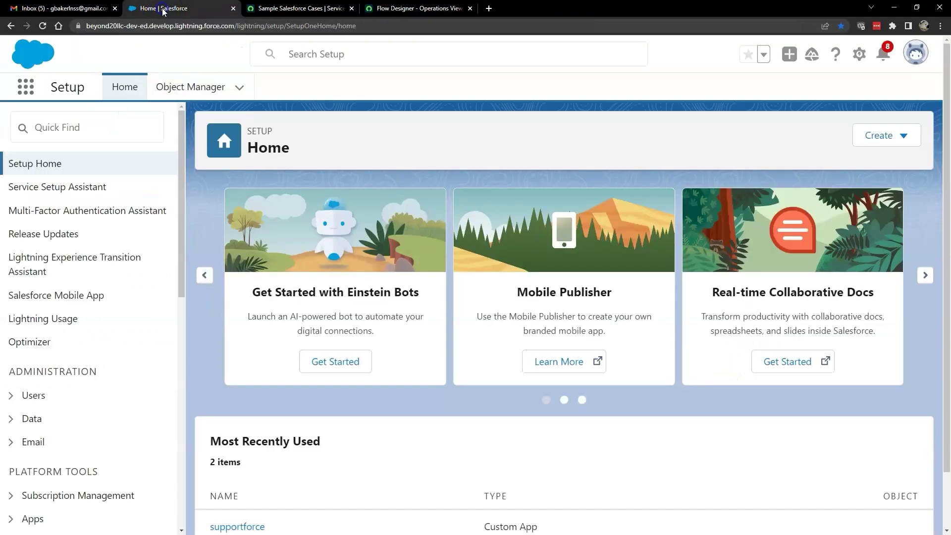
{"action": "left_click", "coordinate": [24, 86]}
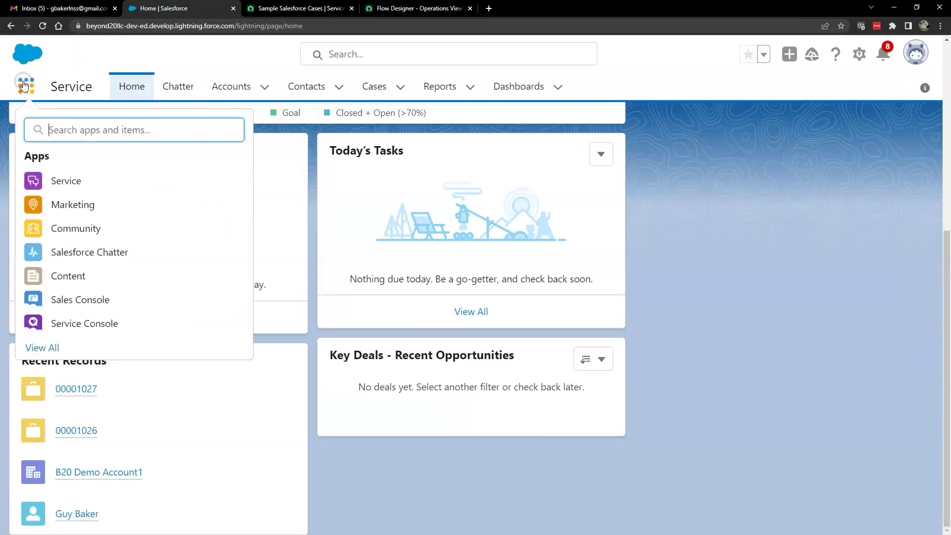
{"action": "left_click", "coordinate": [53, 186]}
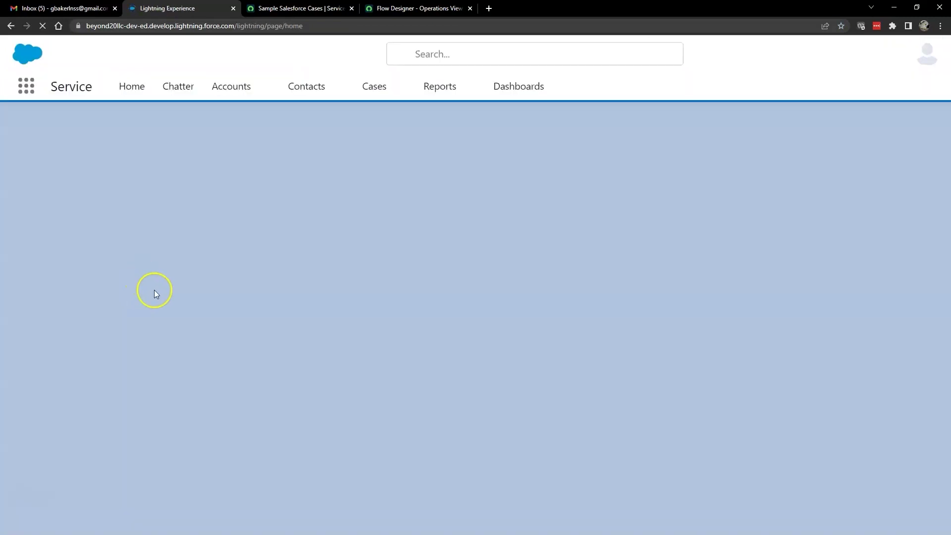
{"action": "mouse_move", "coordinate": [87, 391]}
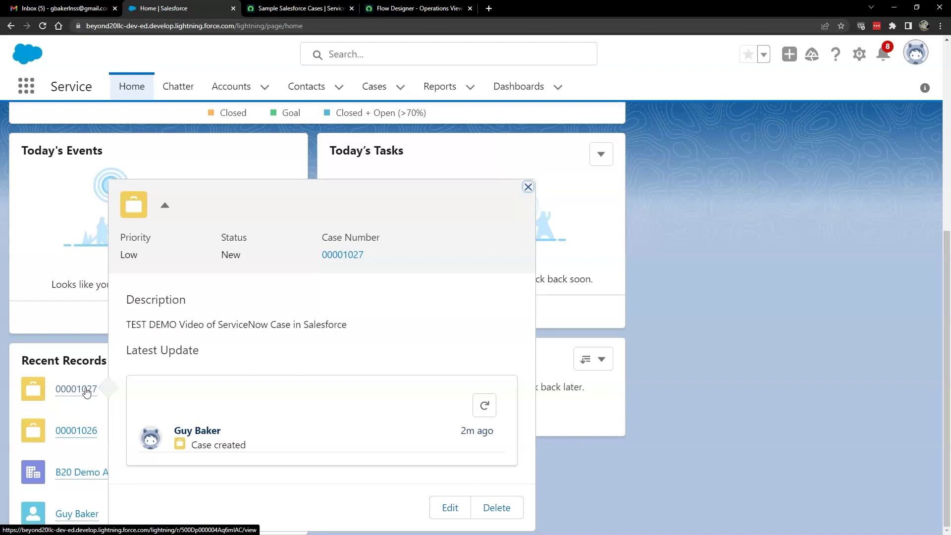
{"action": "left_click", "coordinate": [87, 390]}
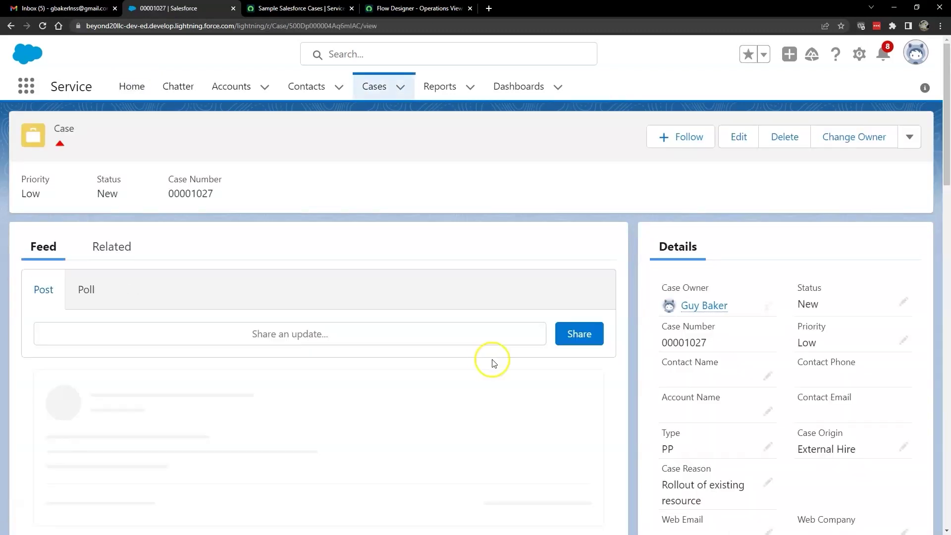
{"action": "scroll", "coordinate": [706, 398], "scroll_direction": "down", "scroll_amount": 5}
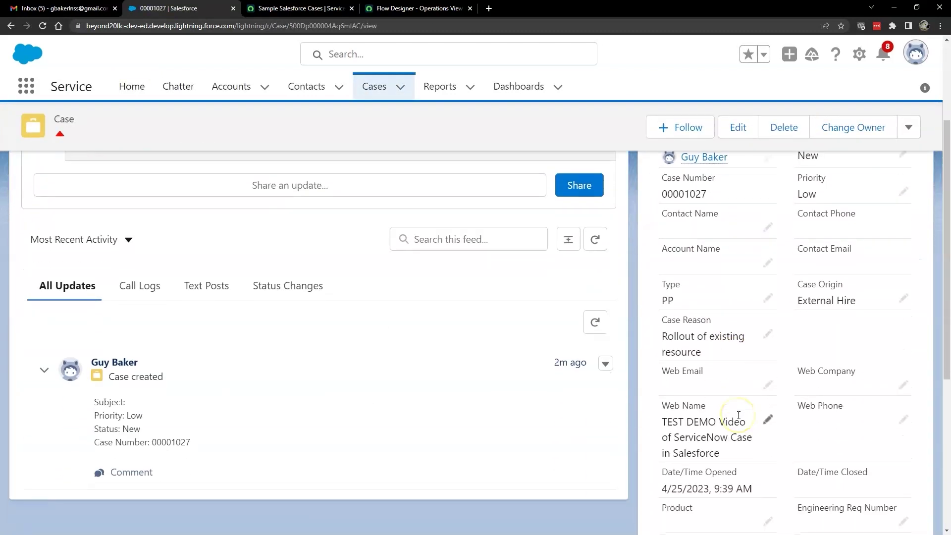
{"action": "scroll", "coordinate": [736, 471], "scroll_direction": "down", "scroll_amount": 2}
{"action": "scroll", "coordinate": [812, 340], "scroll_direction": "up", "scroll_amount": 4}
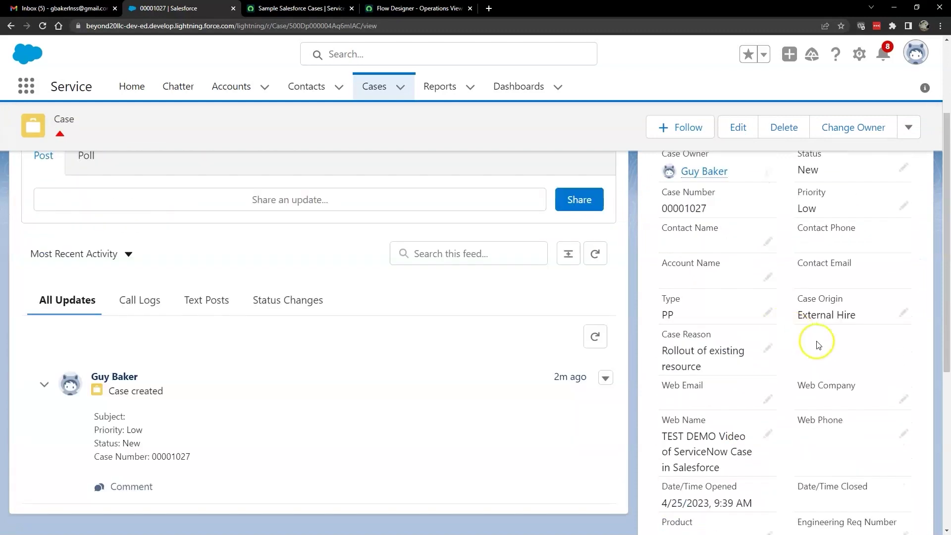